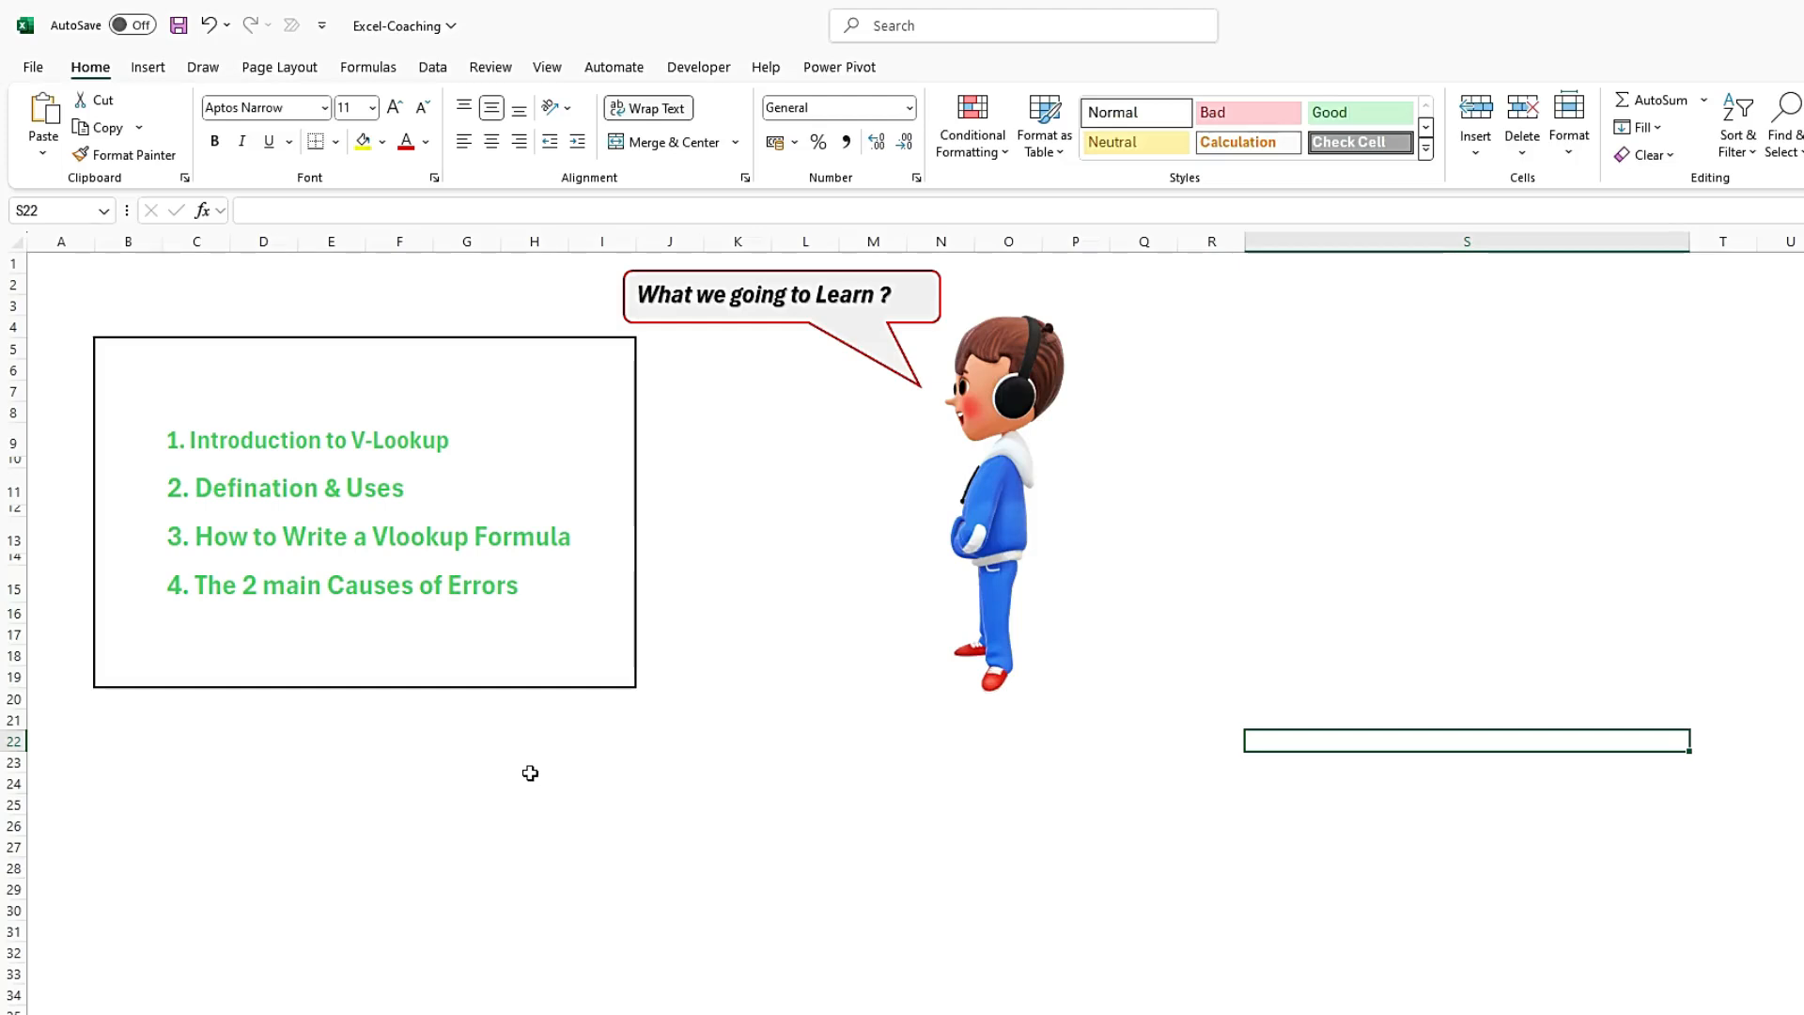
- Select the 3D character model beside the speech bubble and rotate it slightly
mouse_move(992, 506)
mouse_down()
mouse_move(1054, 492)
mouse_move(984, 508)
mouse_move(1054, 492)
mouse_move(1023, 490)
mouse_up()
click(992, 505)
mouse_move(992, 498)
mouse_down()
mouse_move(1054, 492)
mouse_move(1023, 489)
mouse_up()
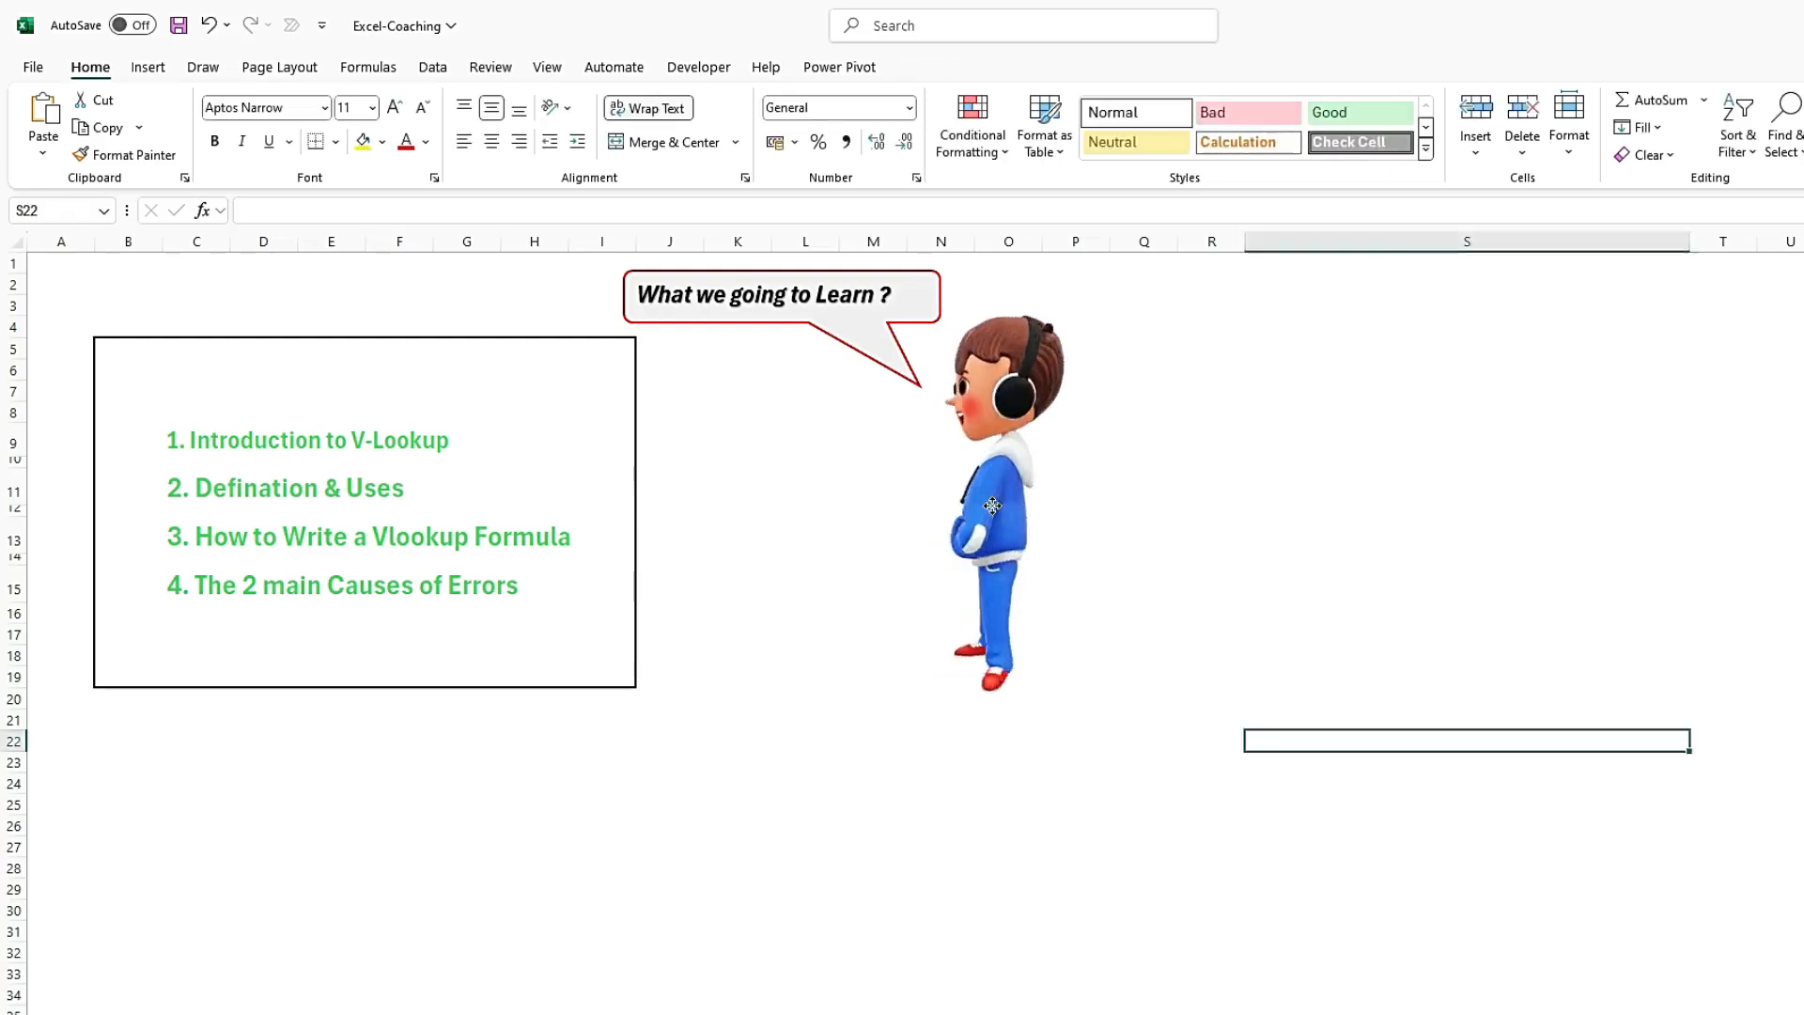
click(986, 507)
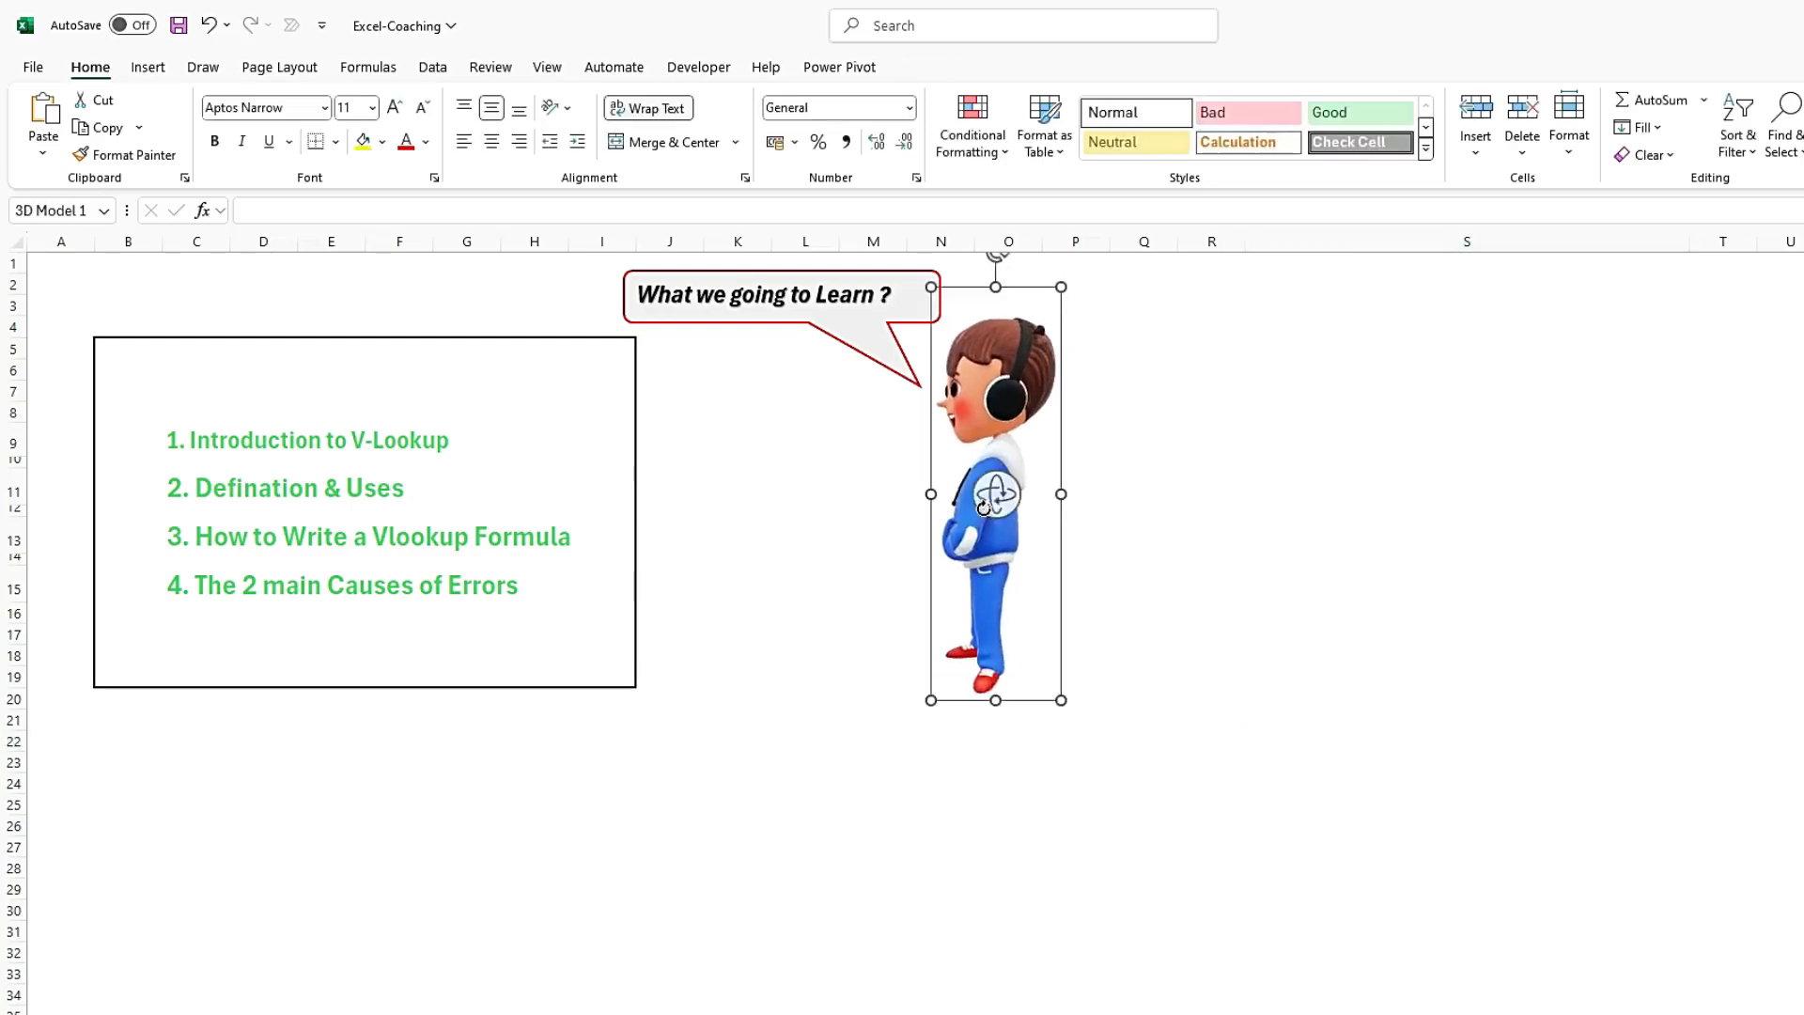
drag(984, 507, 1046, 489)
click(984, 507)
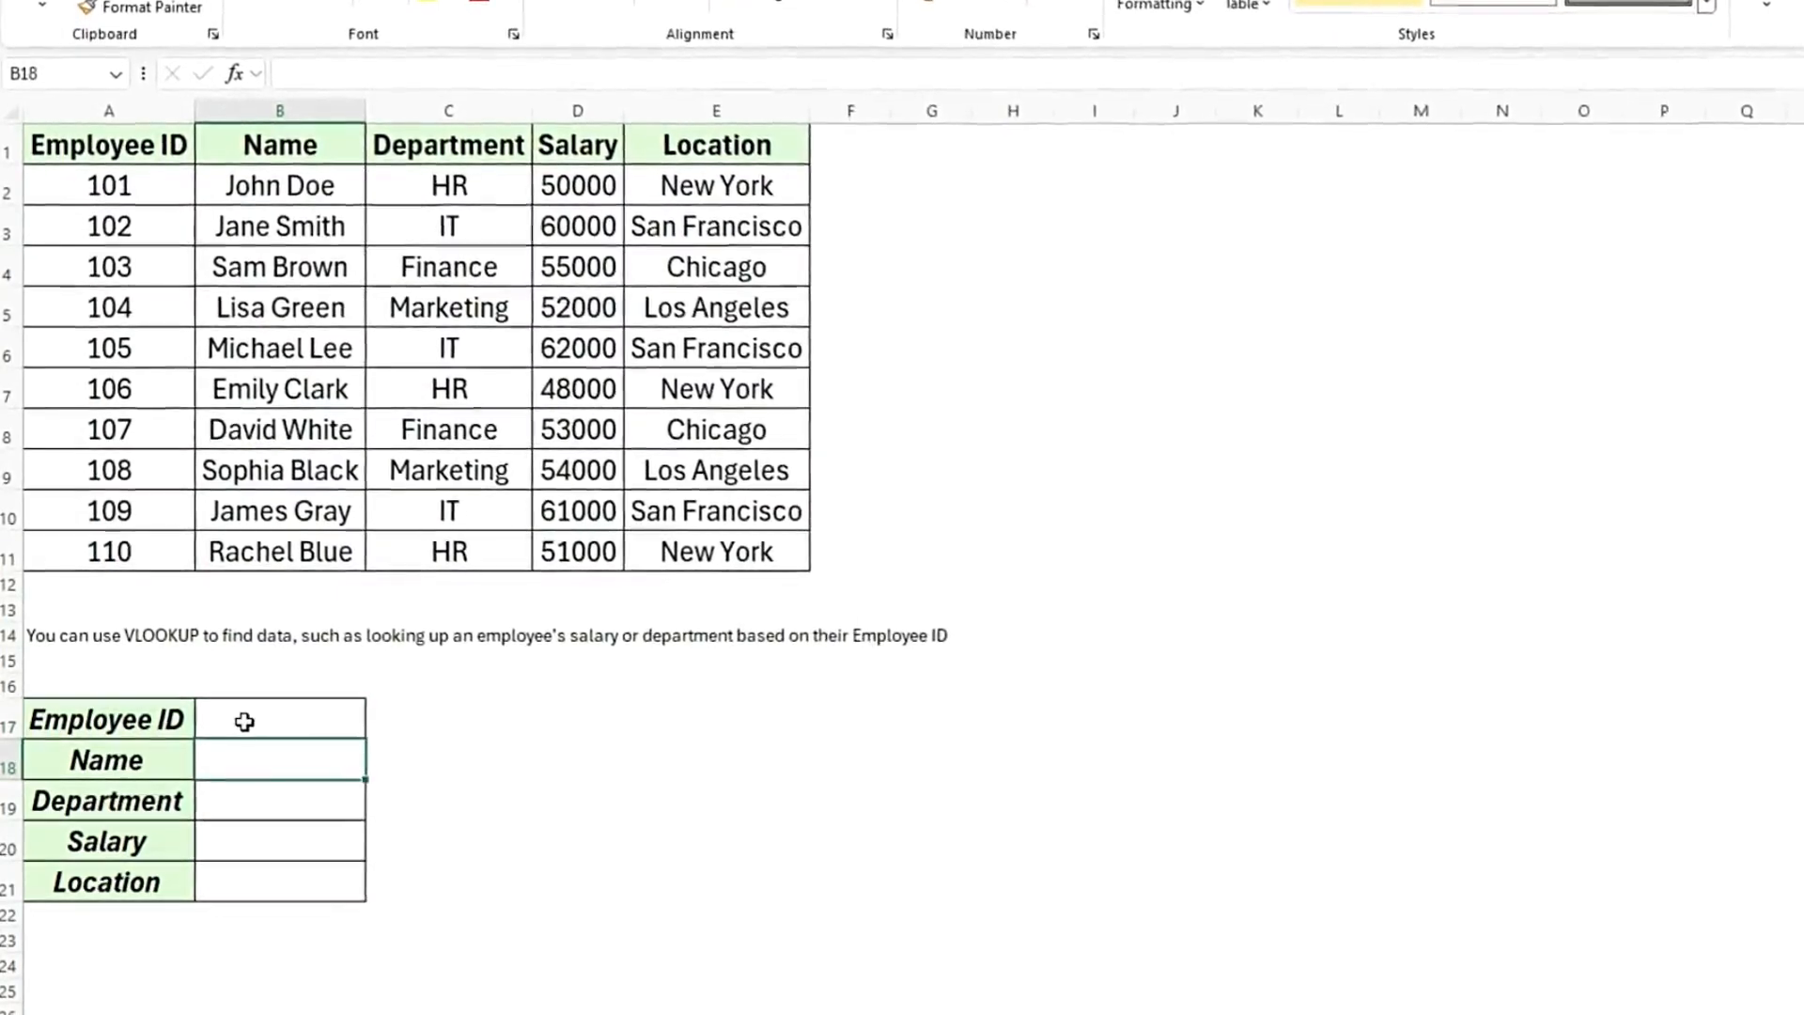
- Enter =VLOOKUP(B17,A1:E11,2,0) in B18 to look up the employee's name with an exact match
text(vloo)
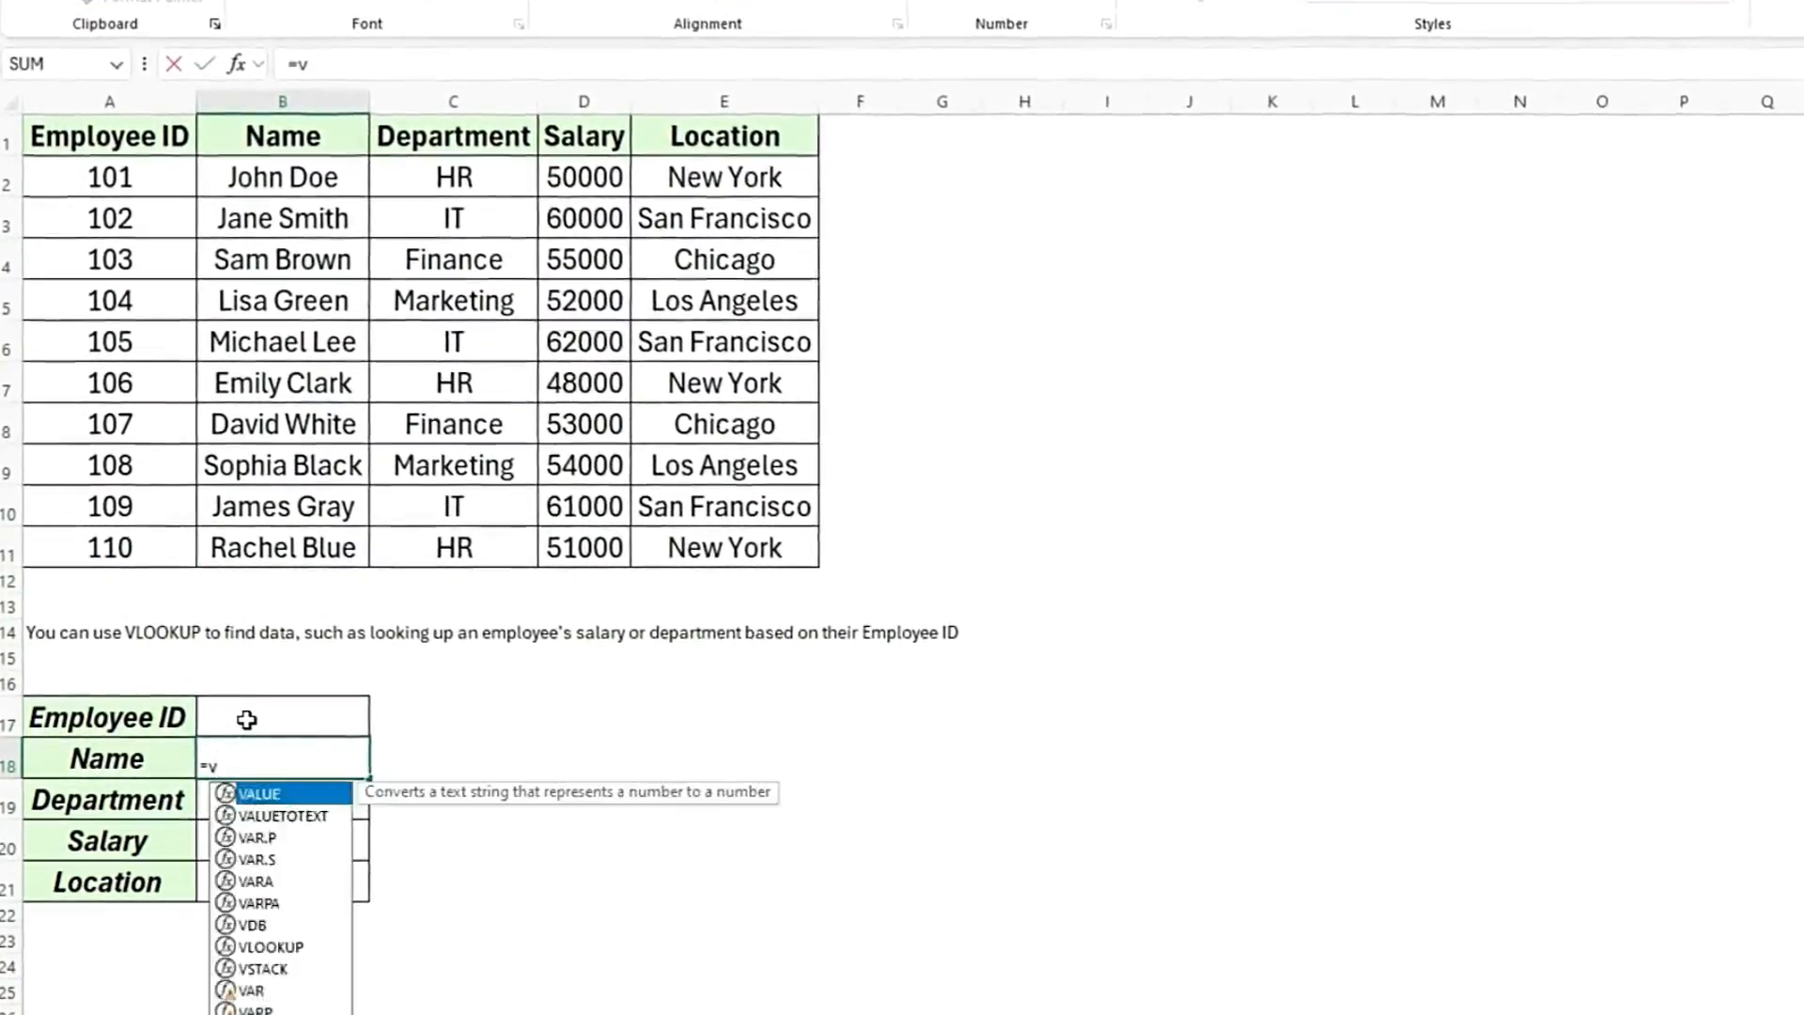
key(Tab)
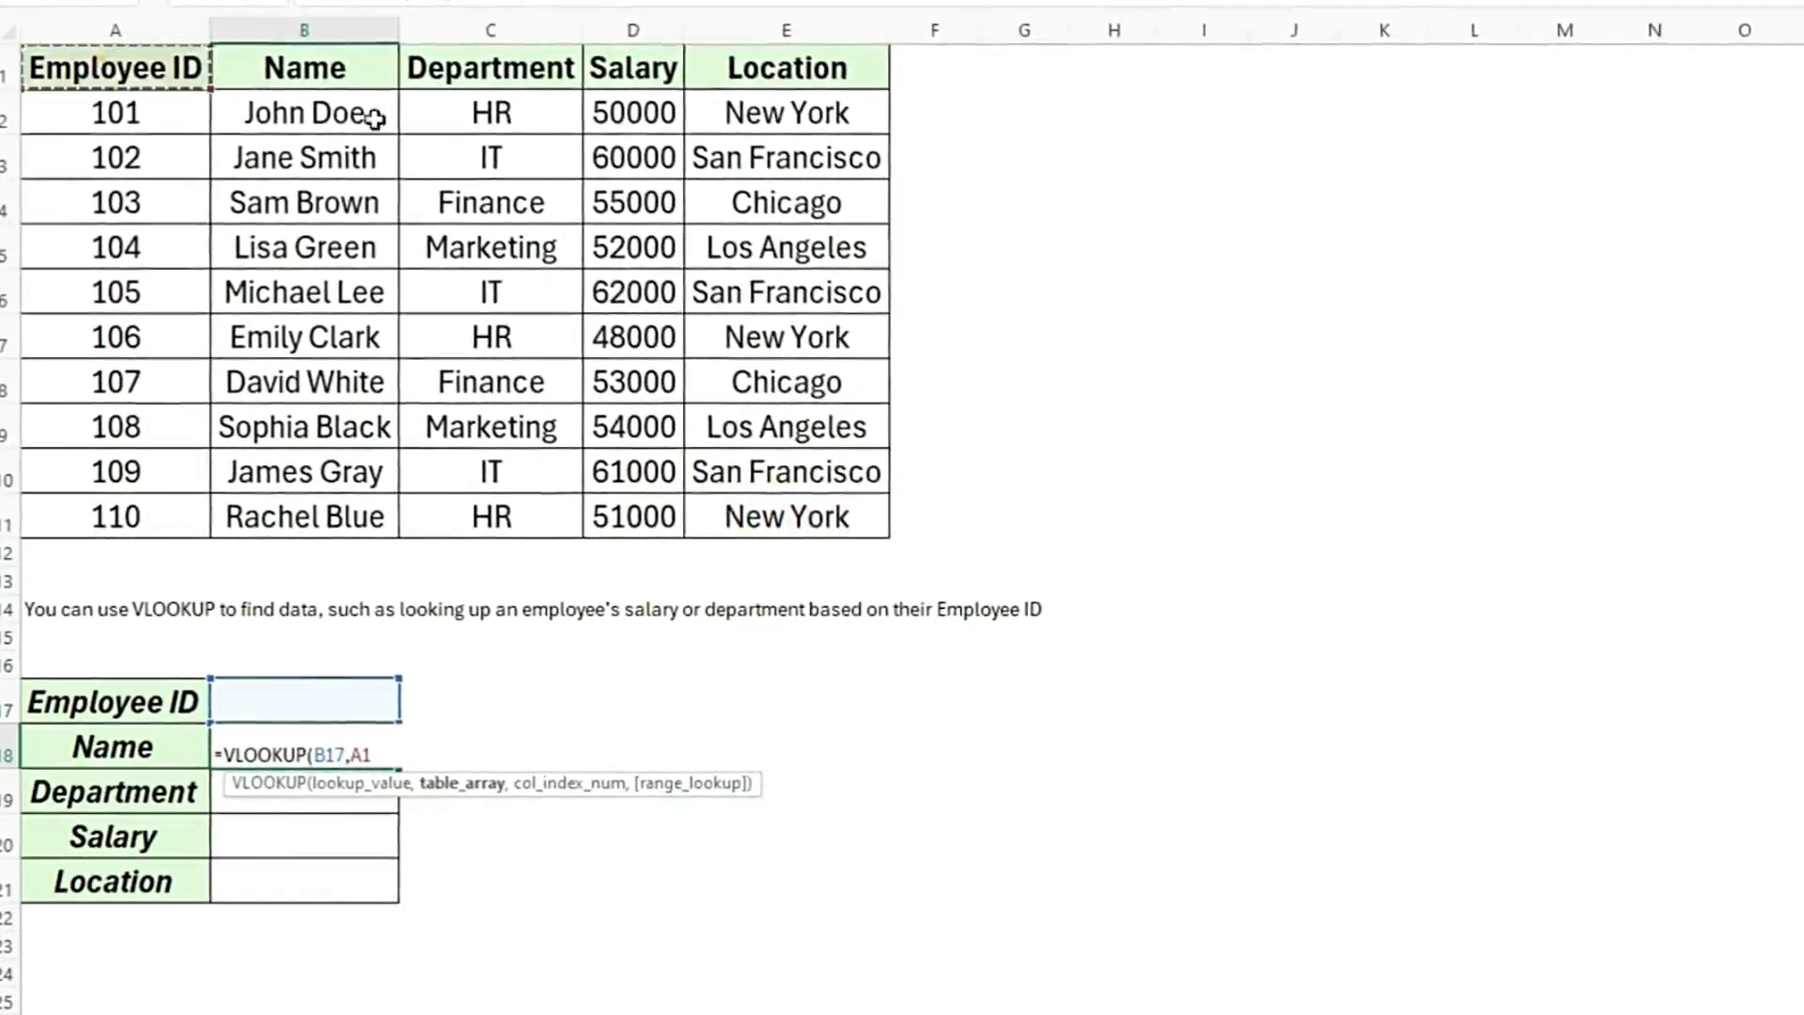
drag(375, 117, 785, 515)
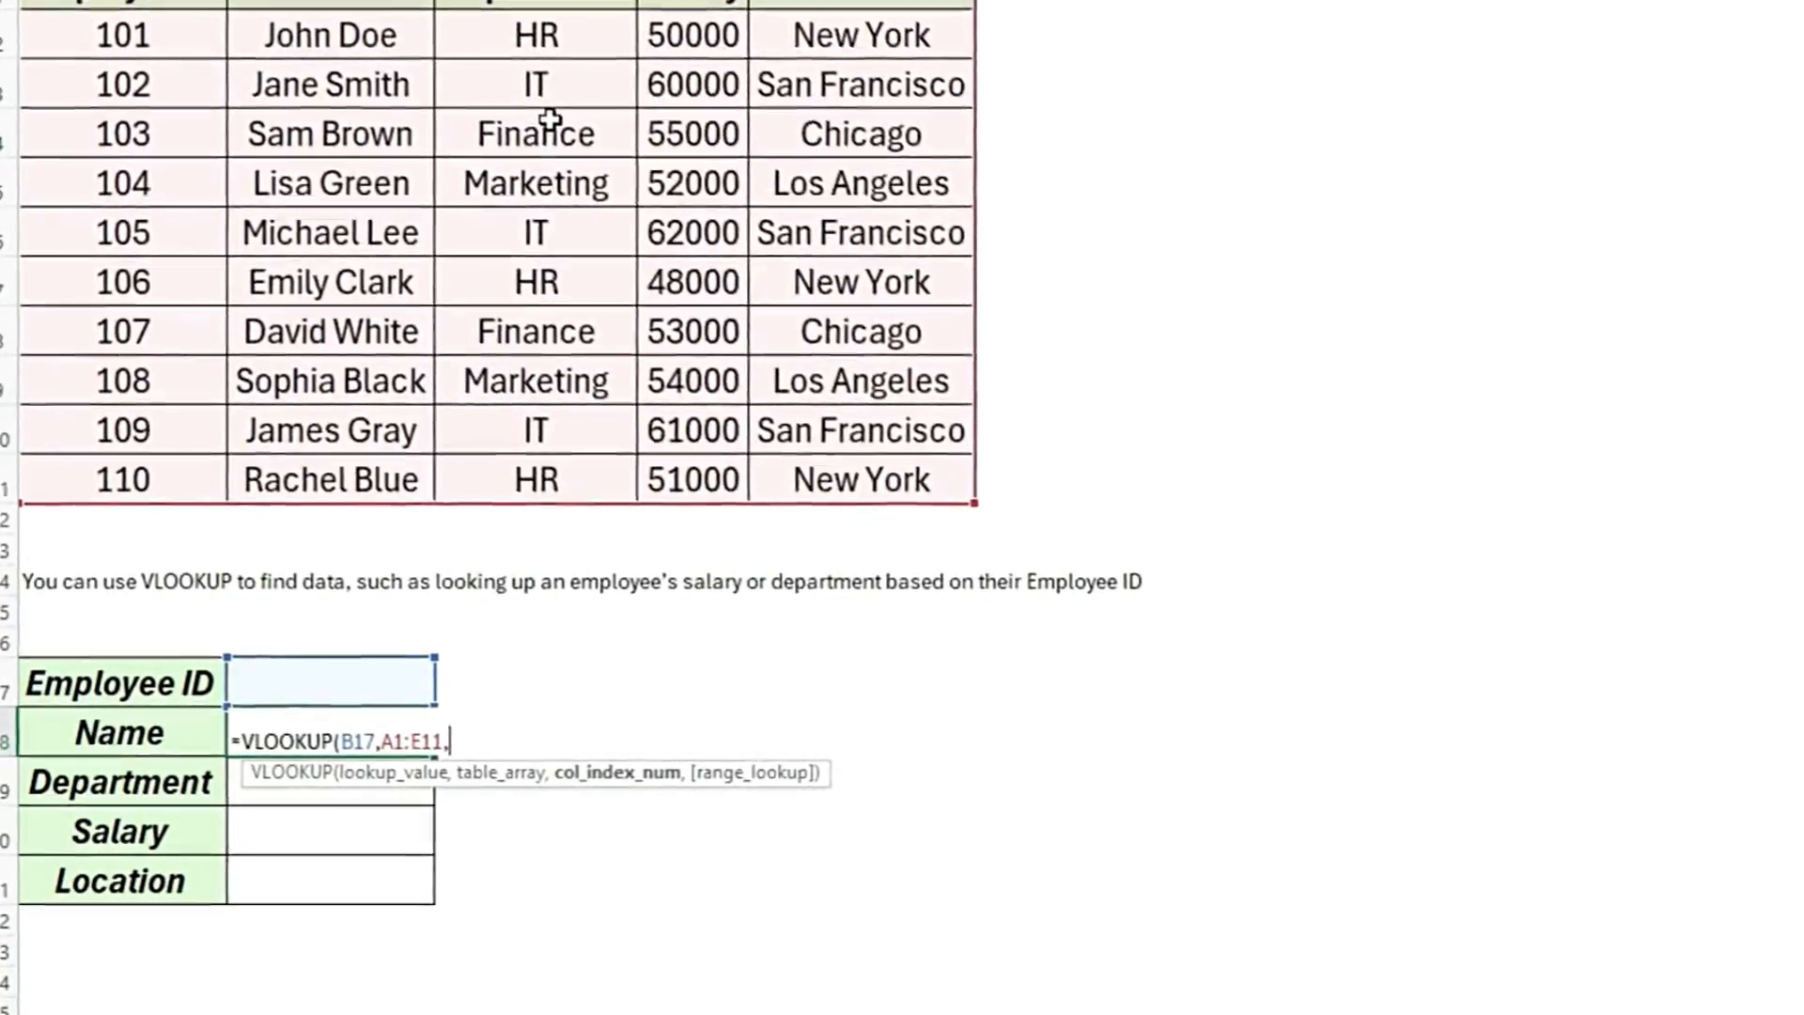
text(,0)
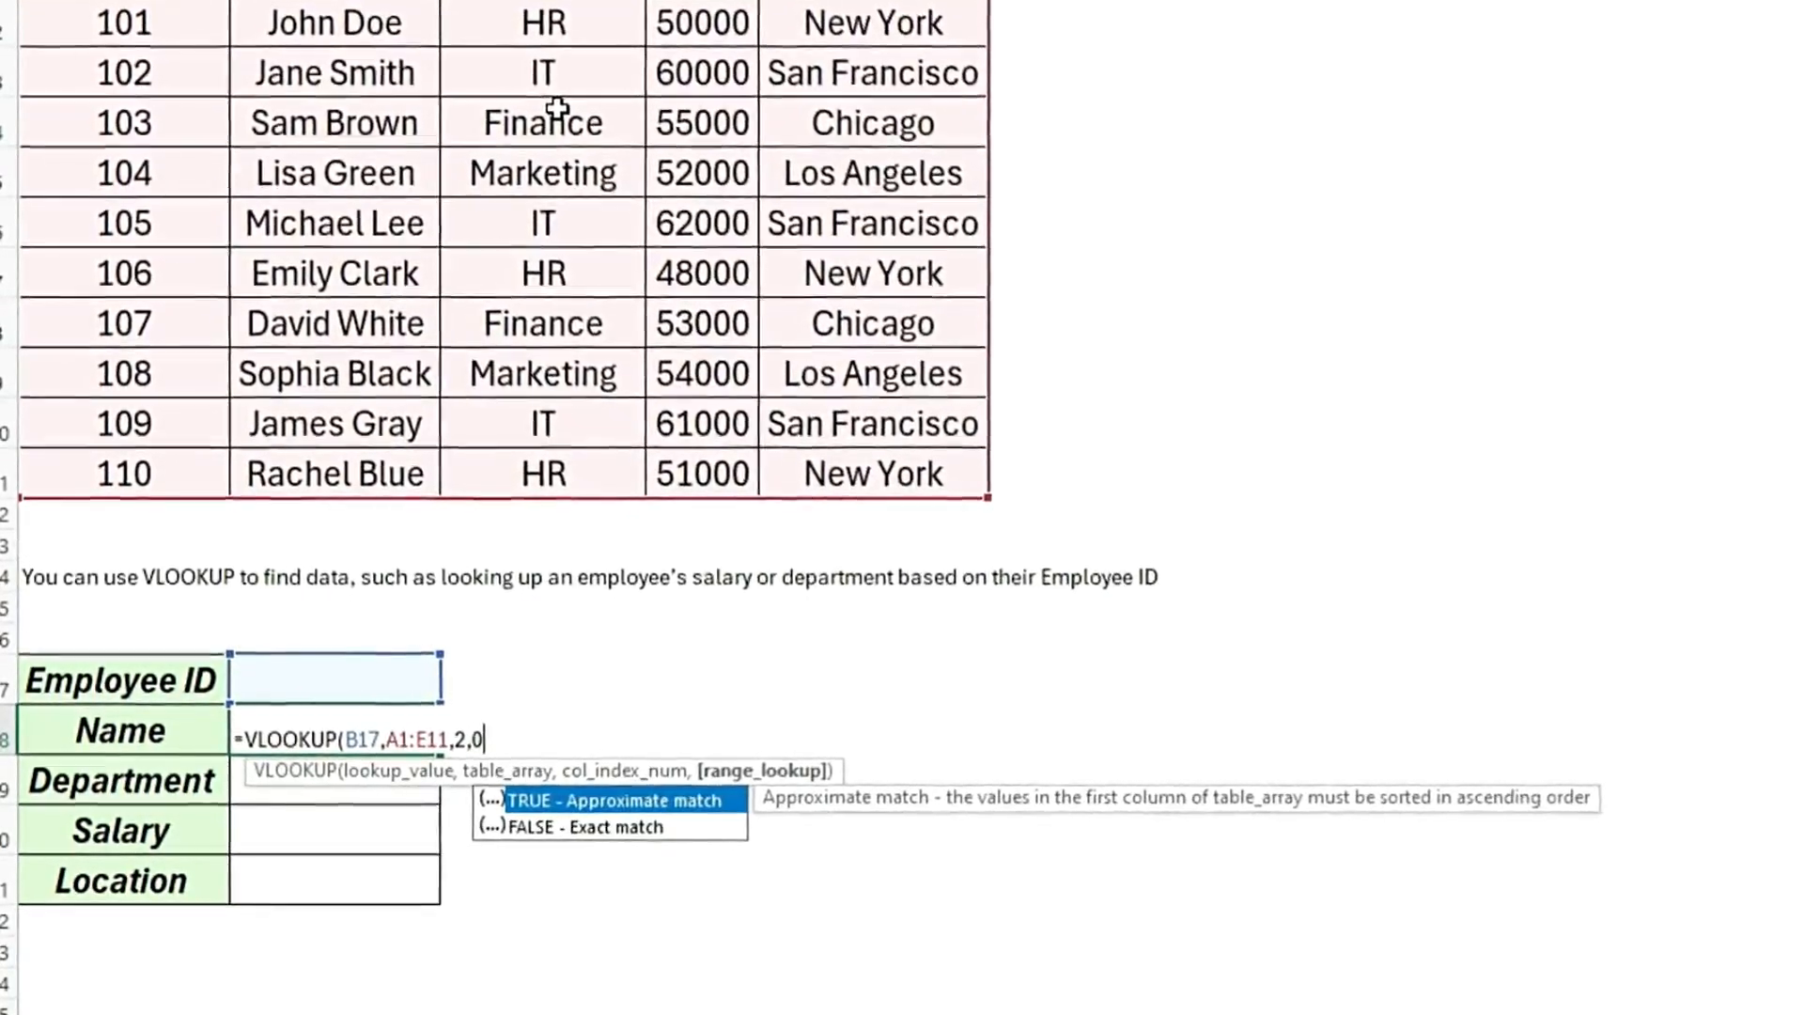
text())
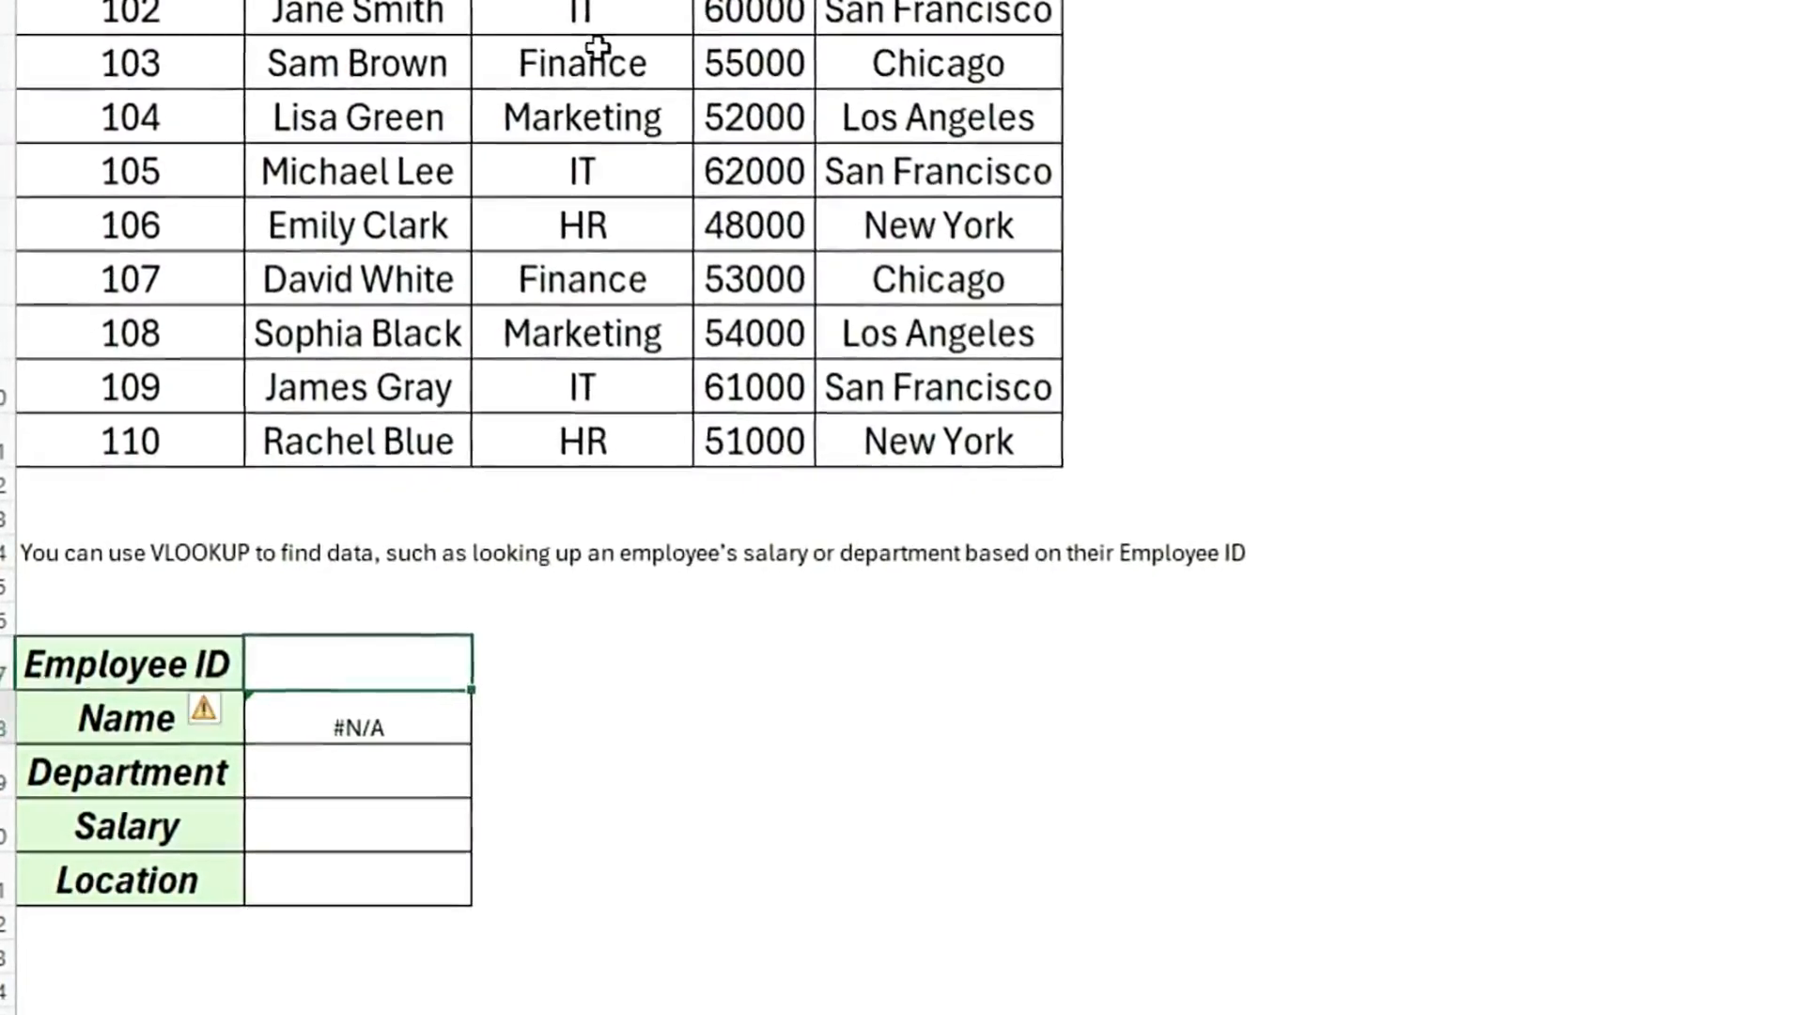
- Enter the first listed employee's ID in lookup cell B17
text(101)
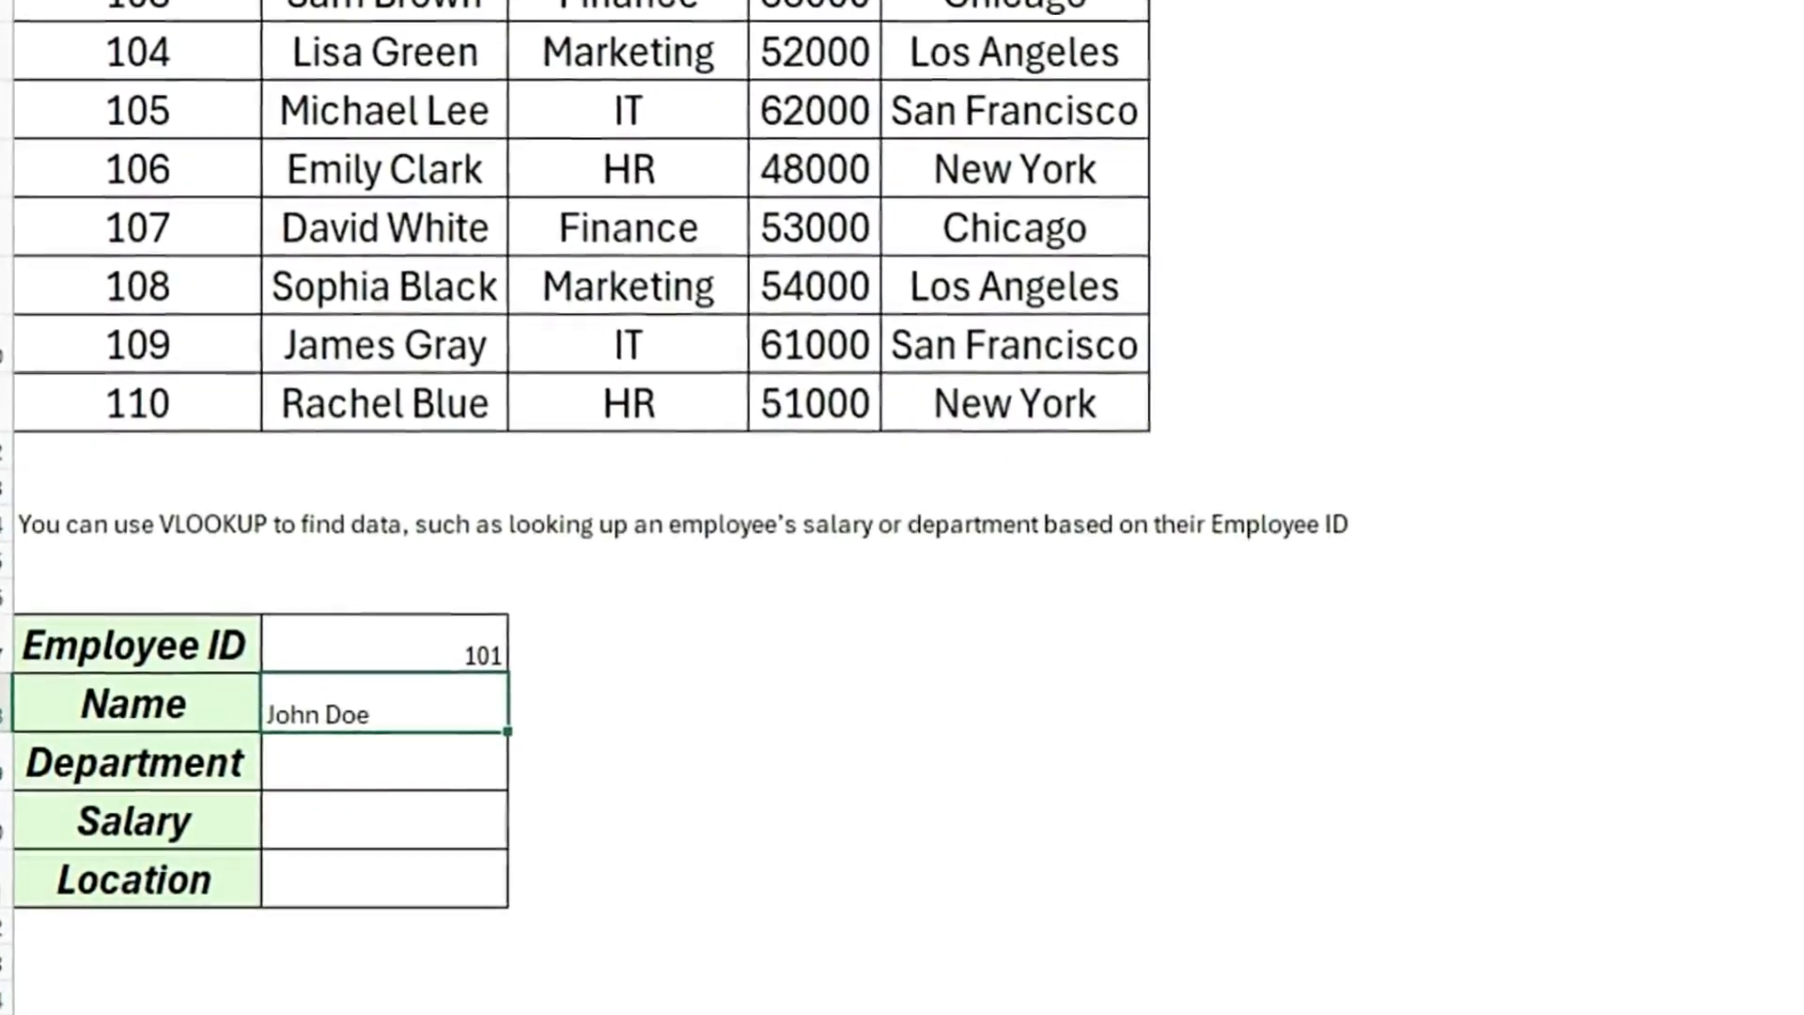
key(Down)
key(Down)
key(Up)
key(Up)
key(Up)
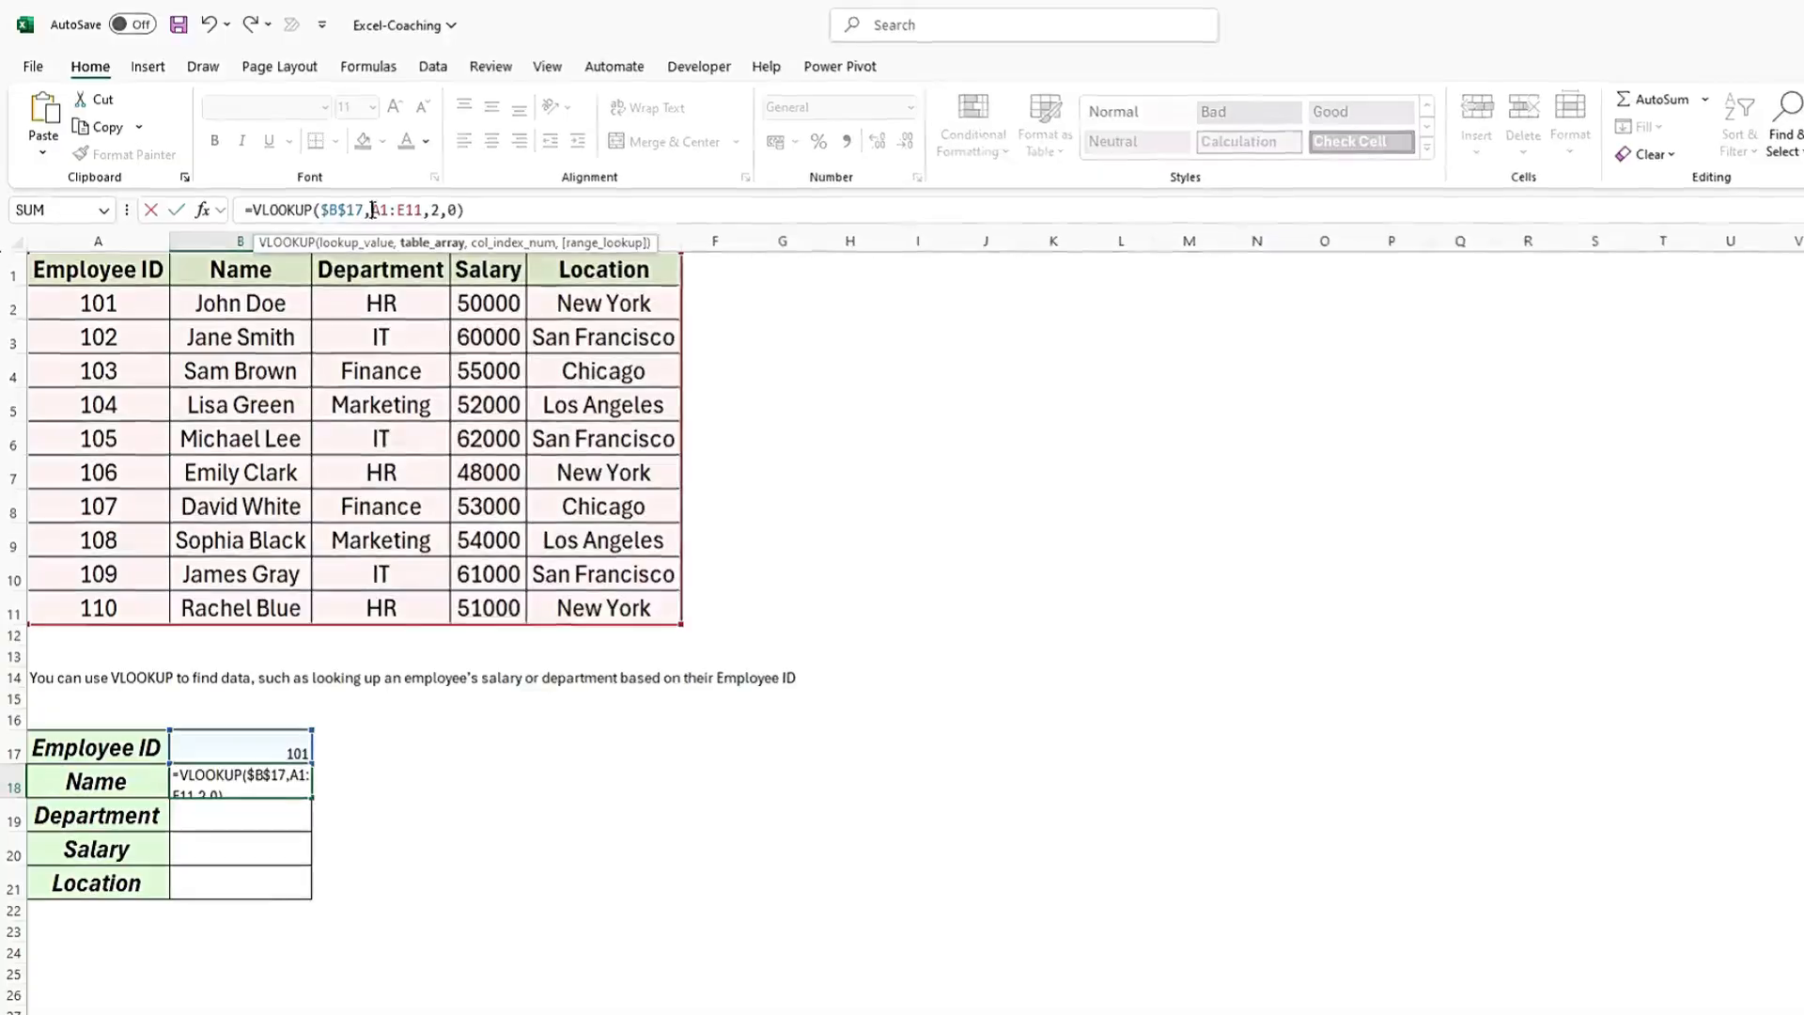
- Make the table's A1 reference absolute in the Name formula, giving =VLOOKUP($B$17,$A$1:E11,2,0), and copy the formula text
drag(373, 210, 393, 210)
key(F4)
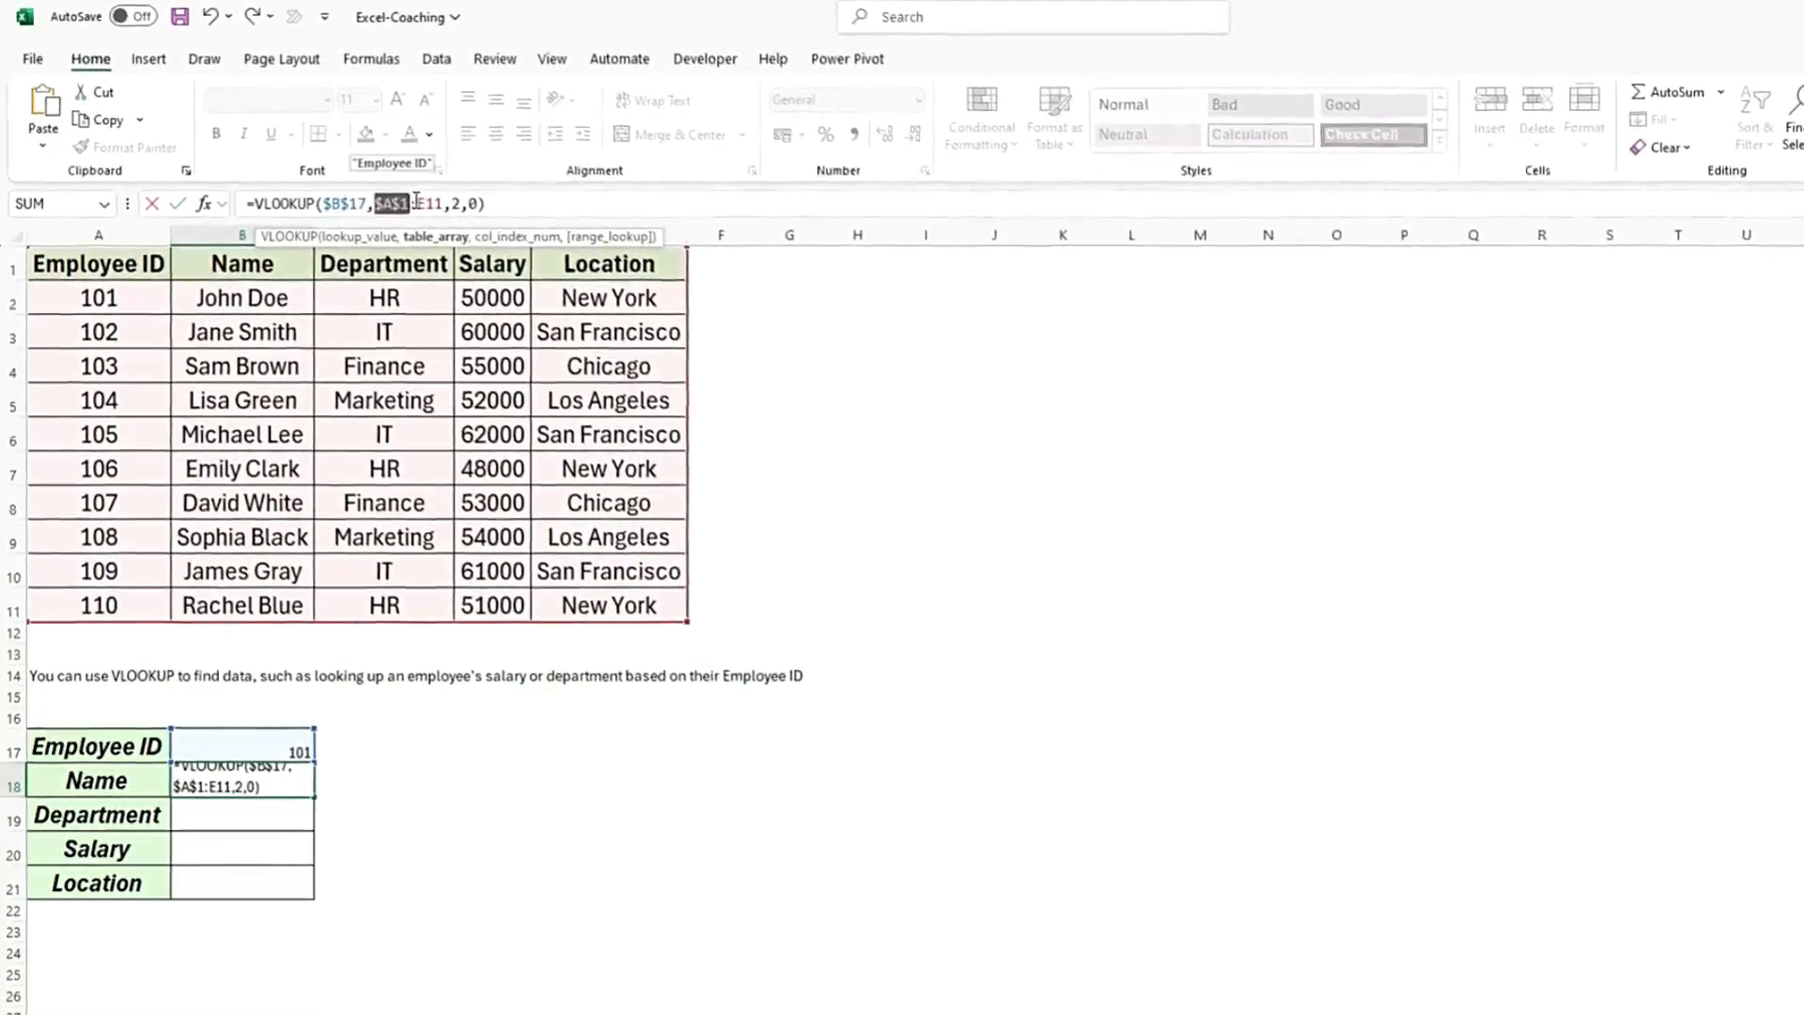
key(Return)
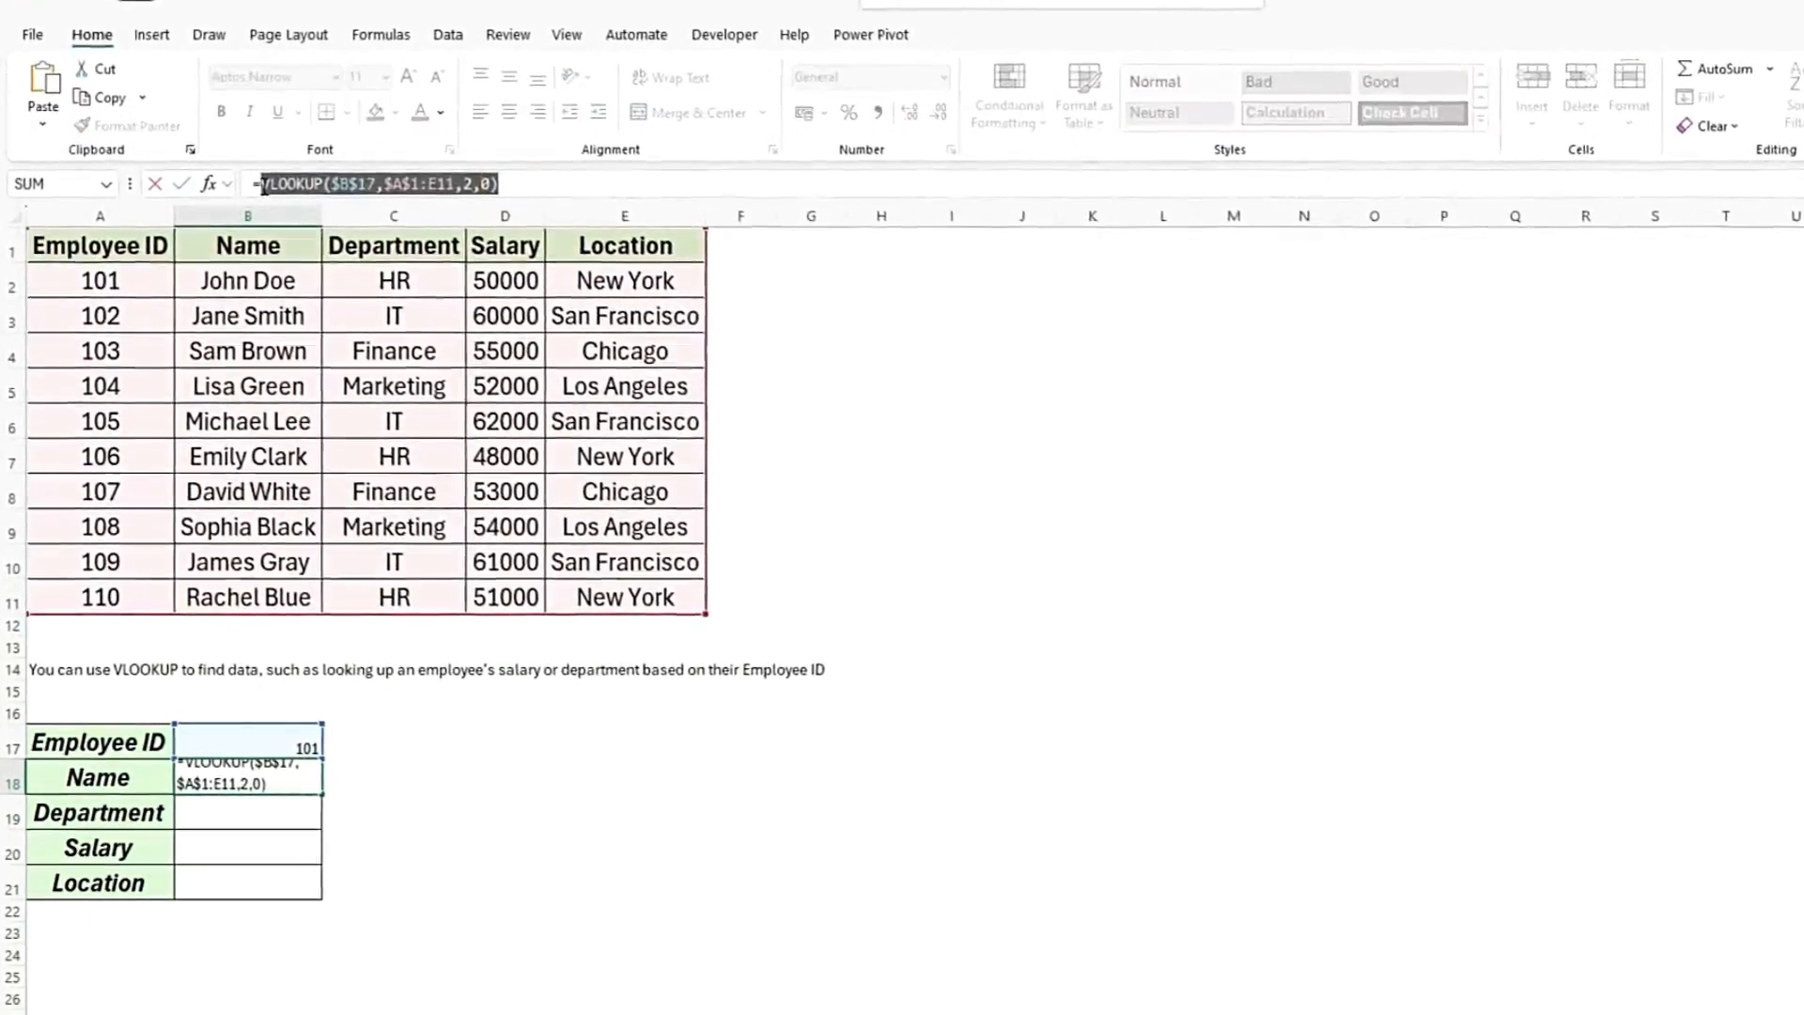
- Reuse the copied formula in B19 with column index 3 to look up the Department
text(=)
text(VLOOKUP($B$17,$A$1:E11,2,0))
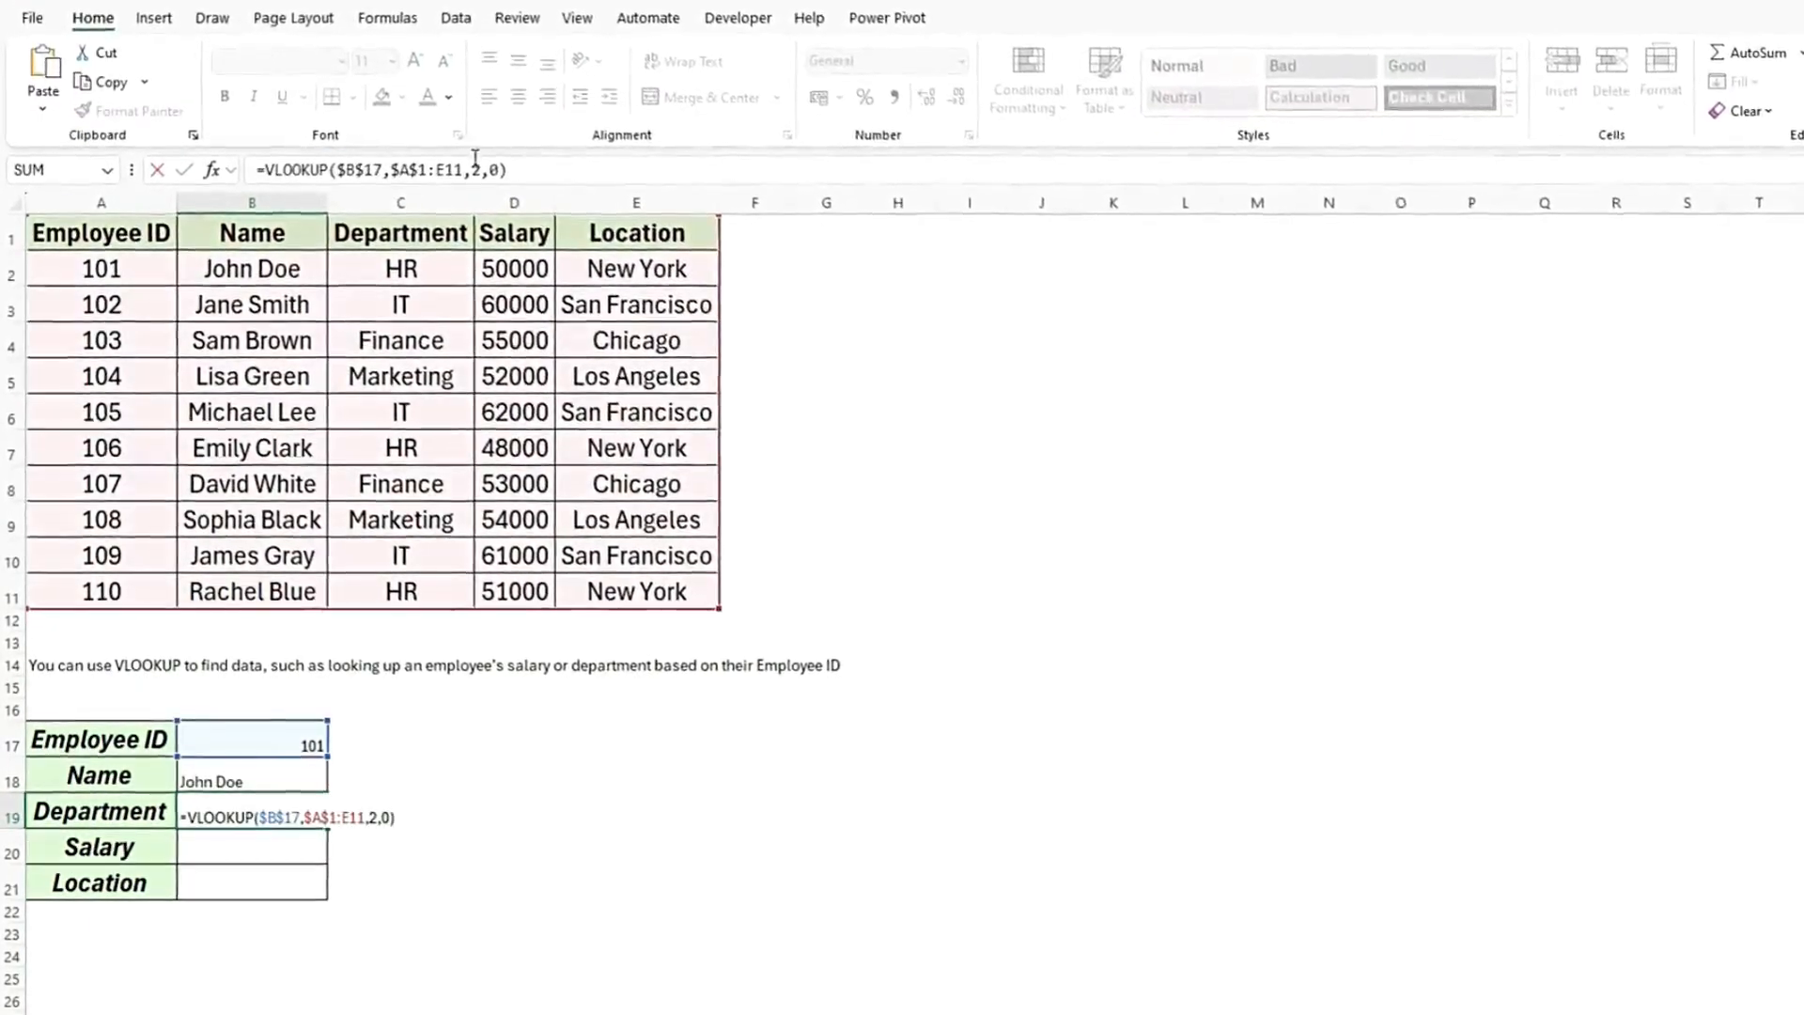
click(482, 170)
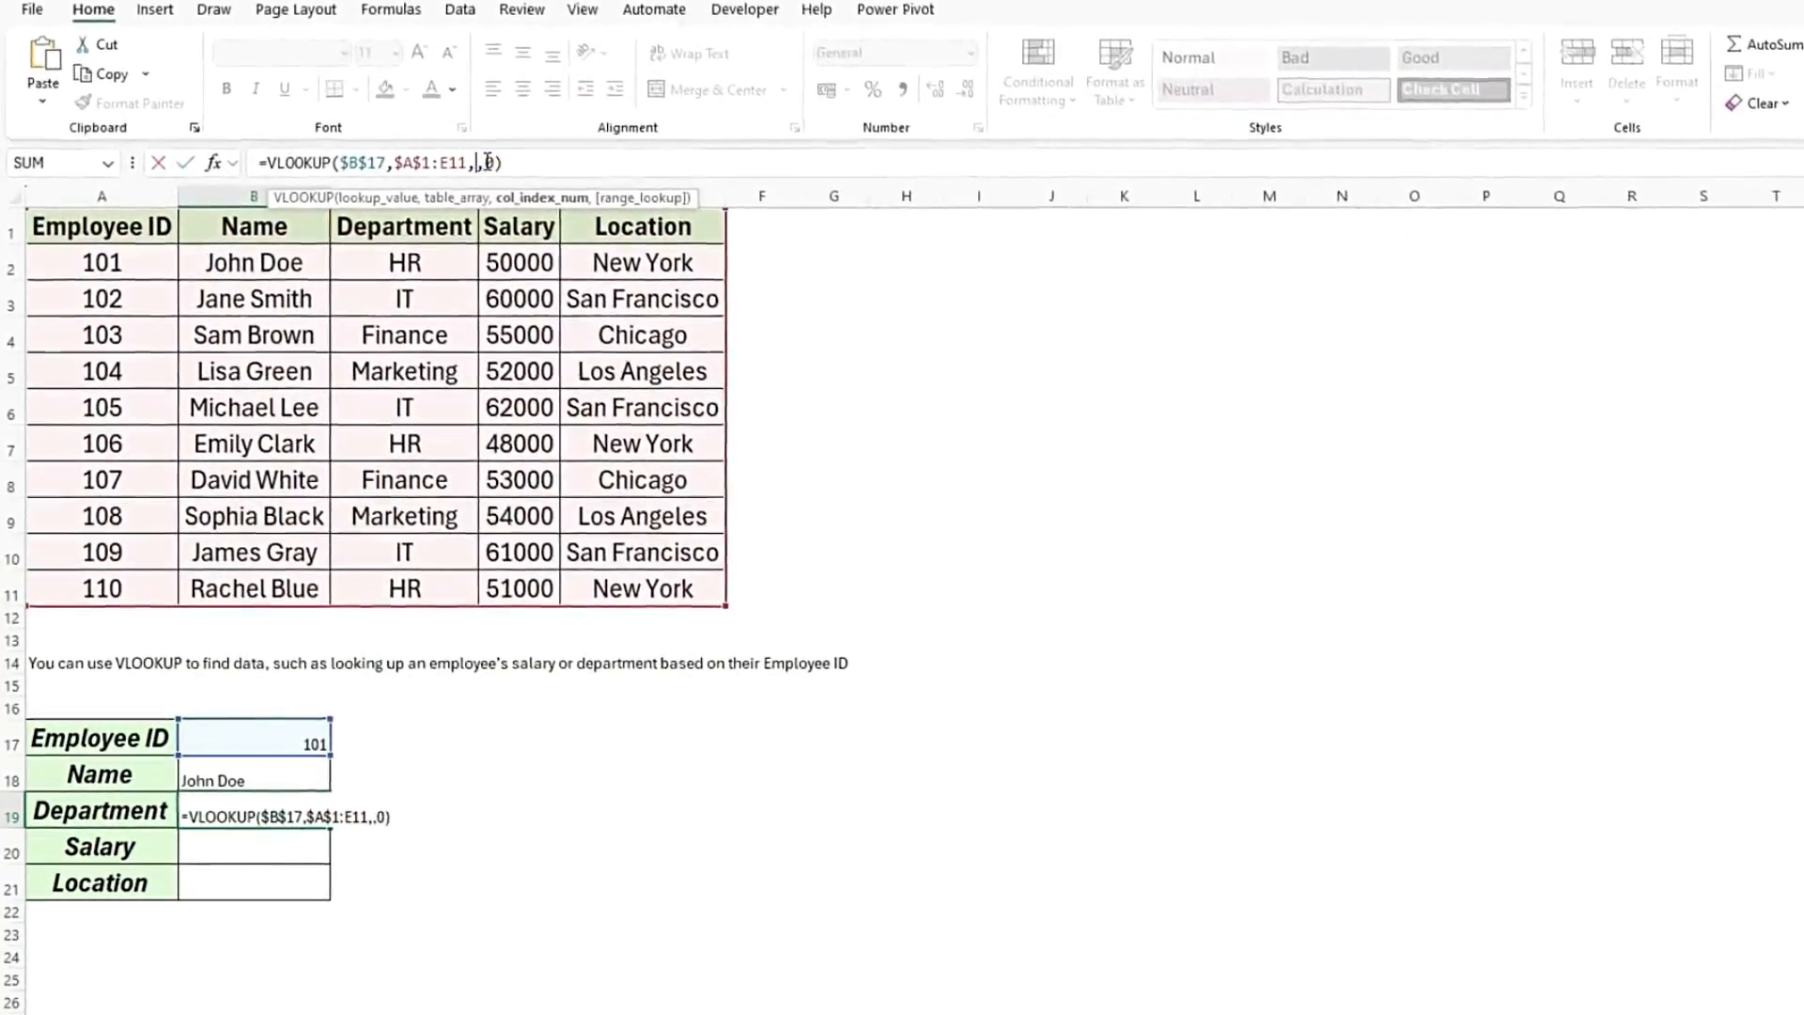
key(Return)
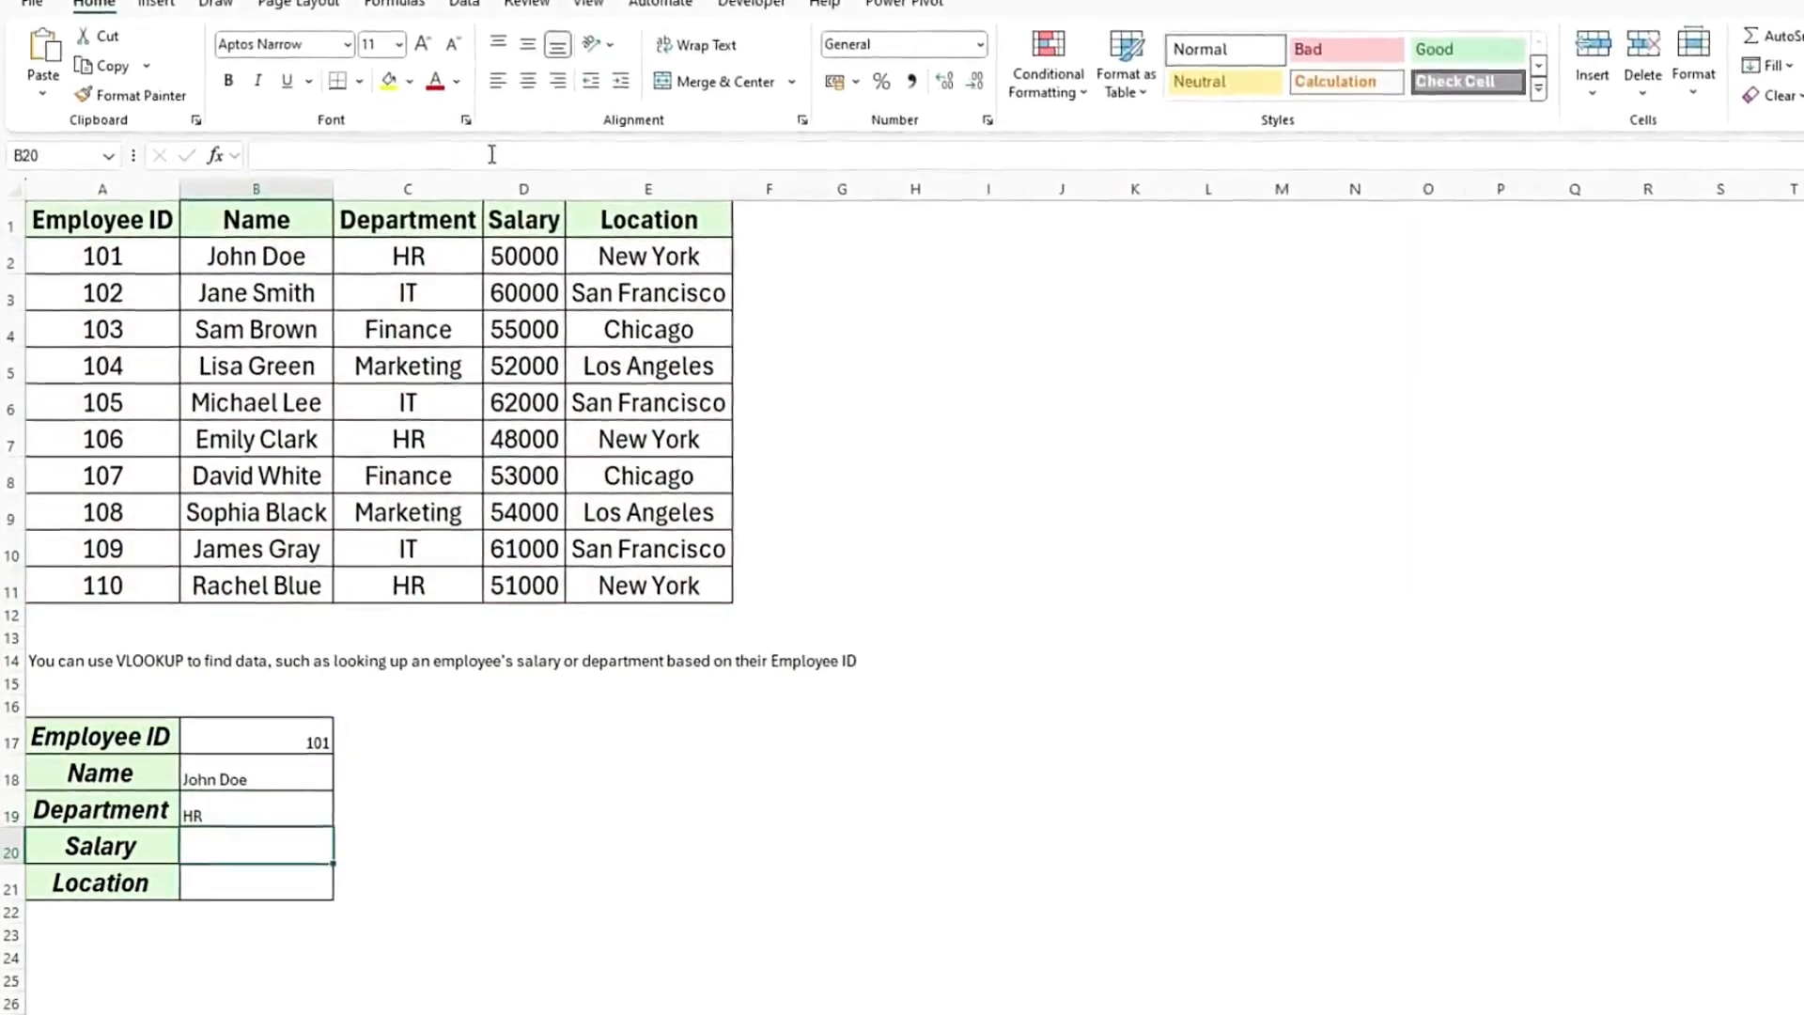
- Reuse the VLOOKUP formula in B20 with column index 4 to look up the Salary
text(=)
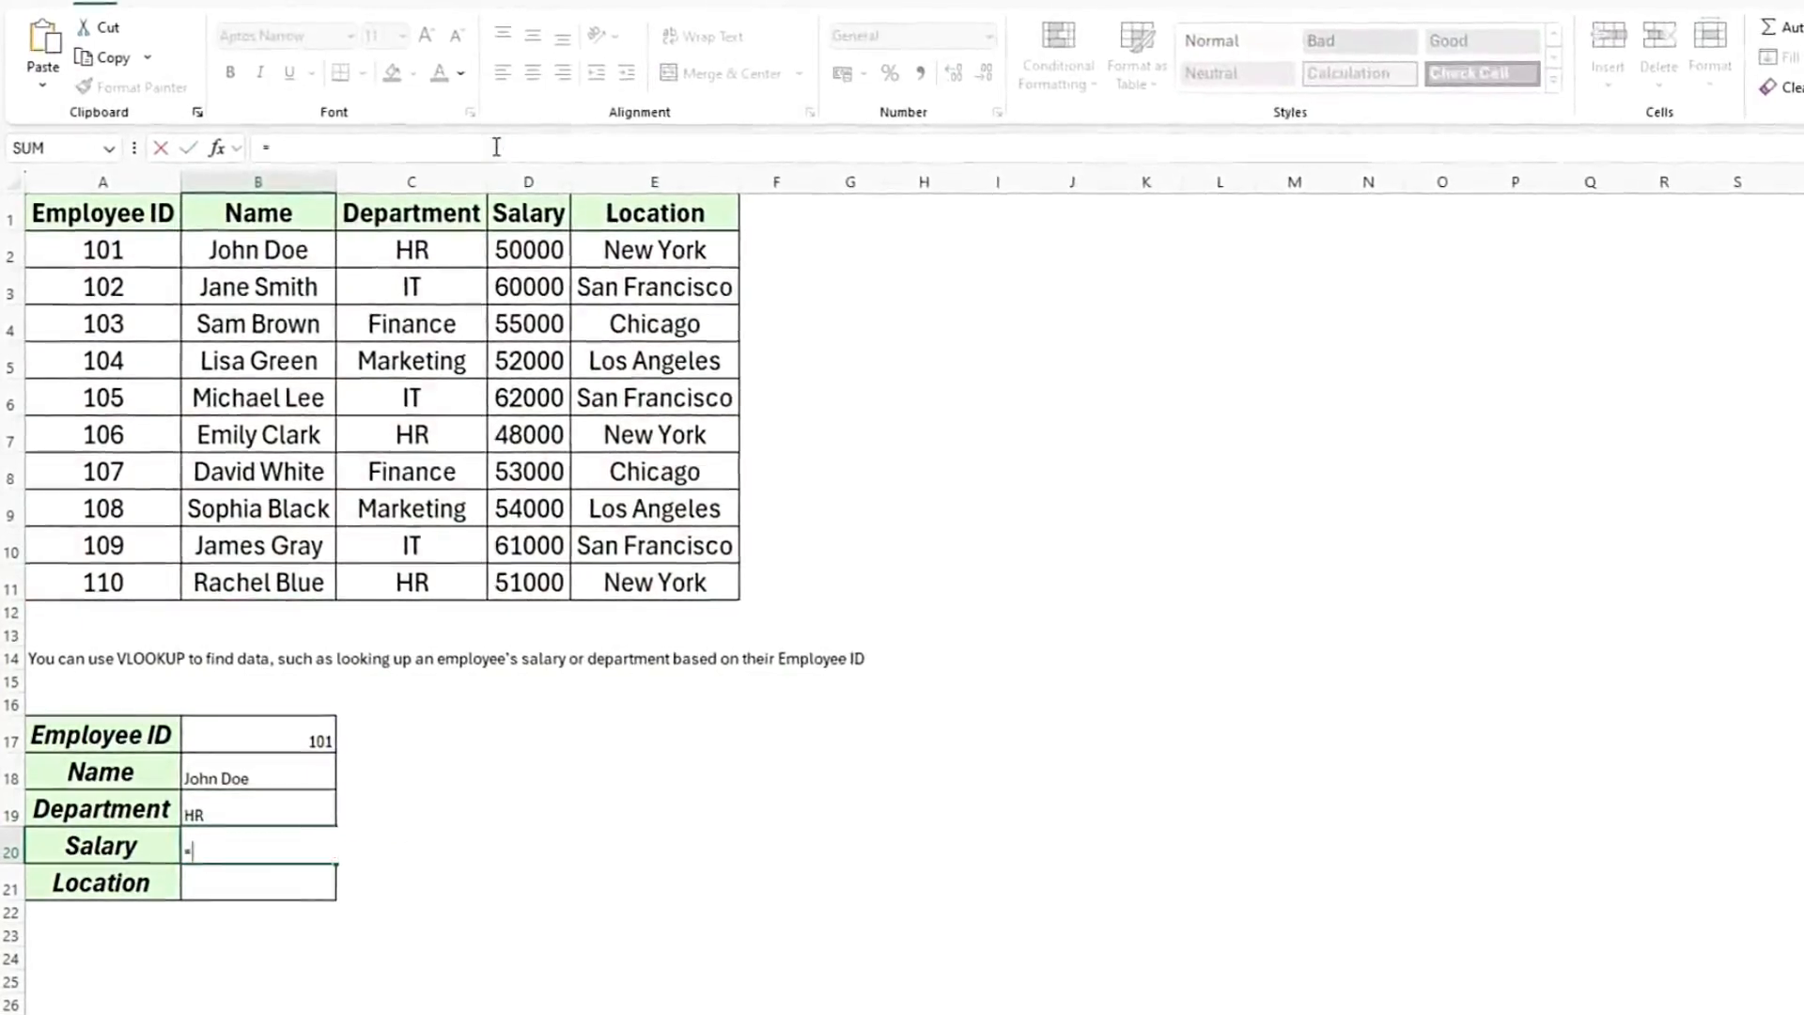
text(VLOOKUP($B$17,$A$1:E11,,0))
click(495, 149)
text(4)
key(Return)
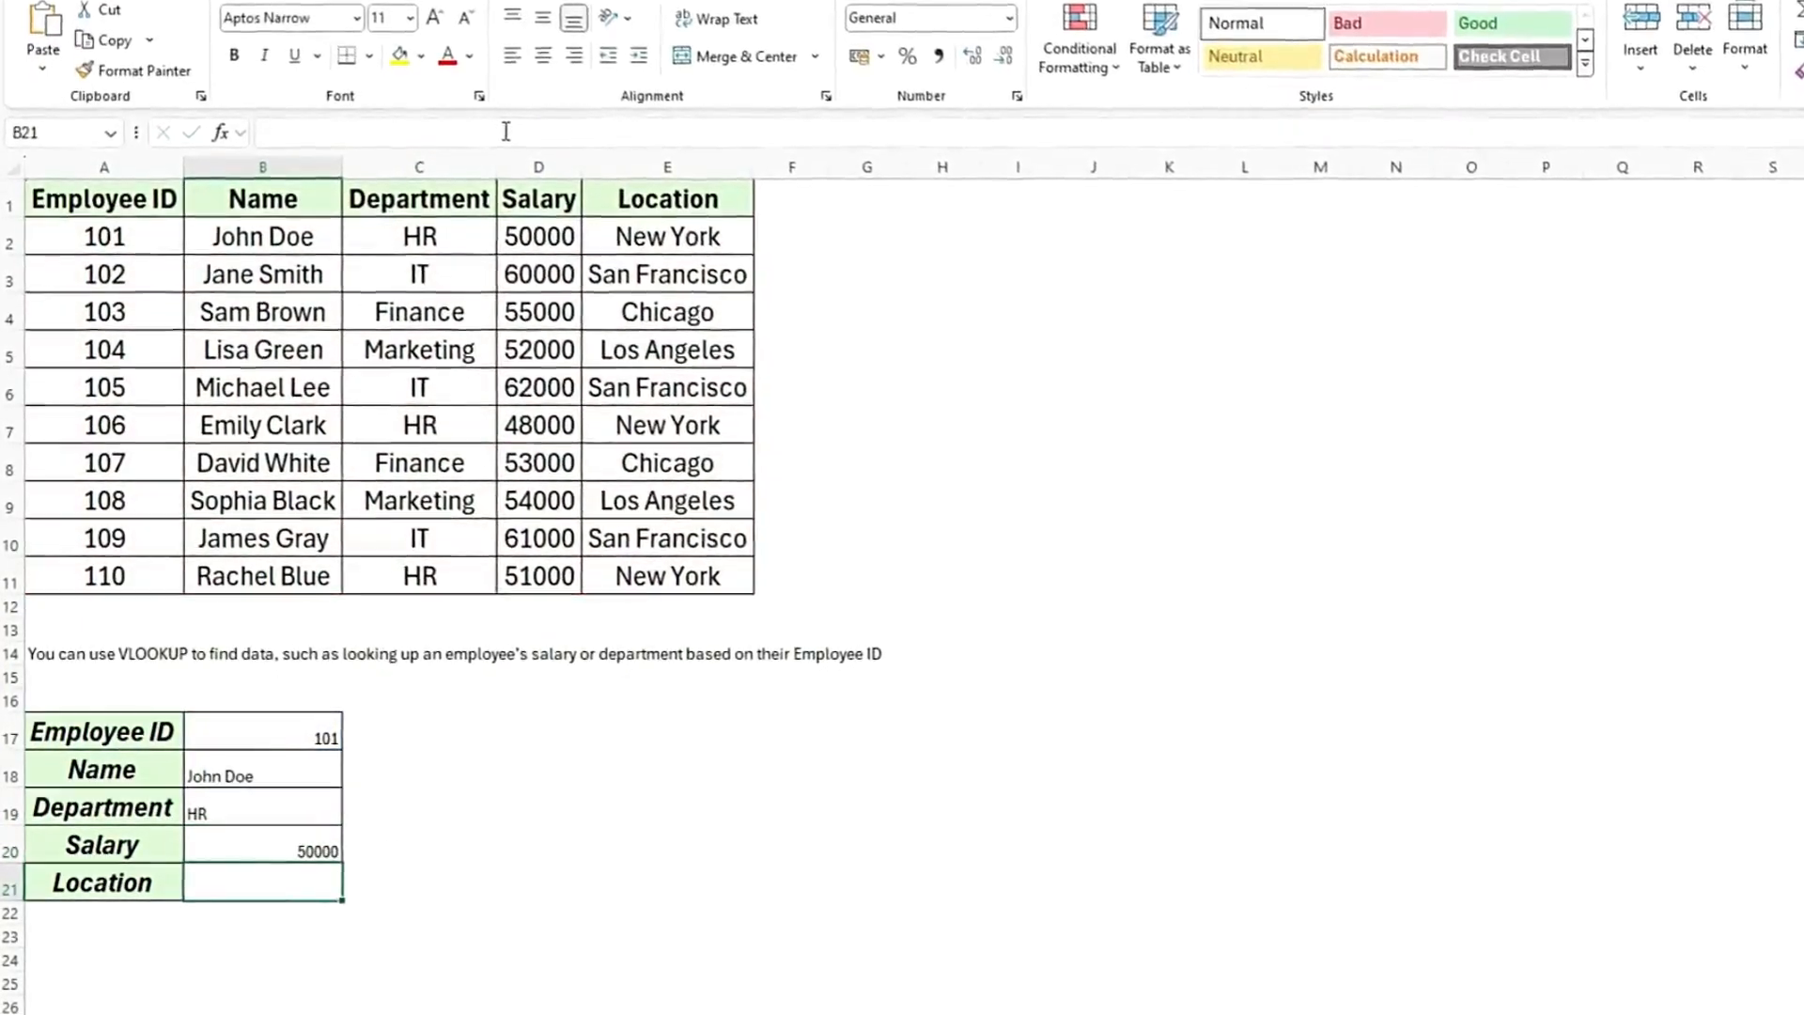
- Enter =VLOOKUP($B$17,$A$1:E11,5,0) in B21 to look up the Location
text(=)
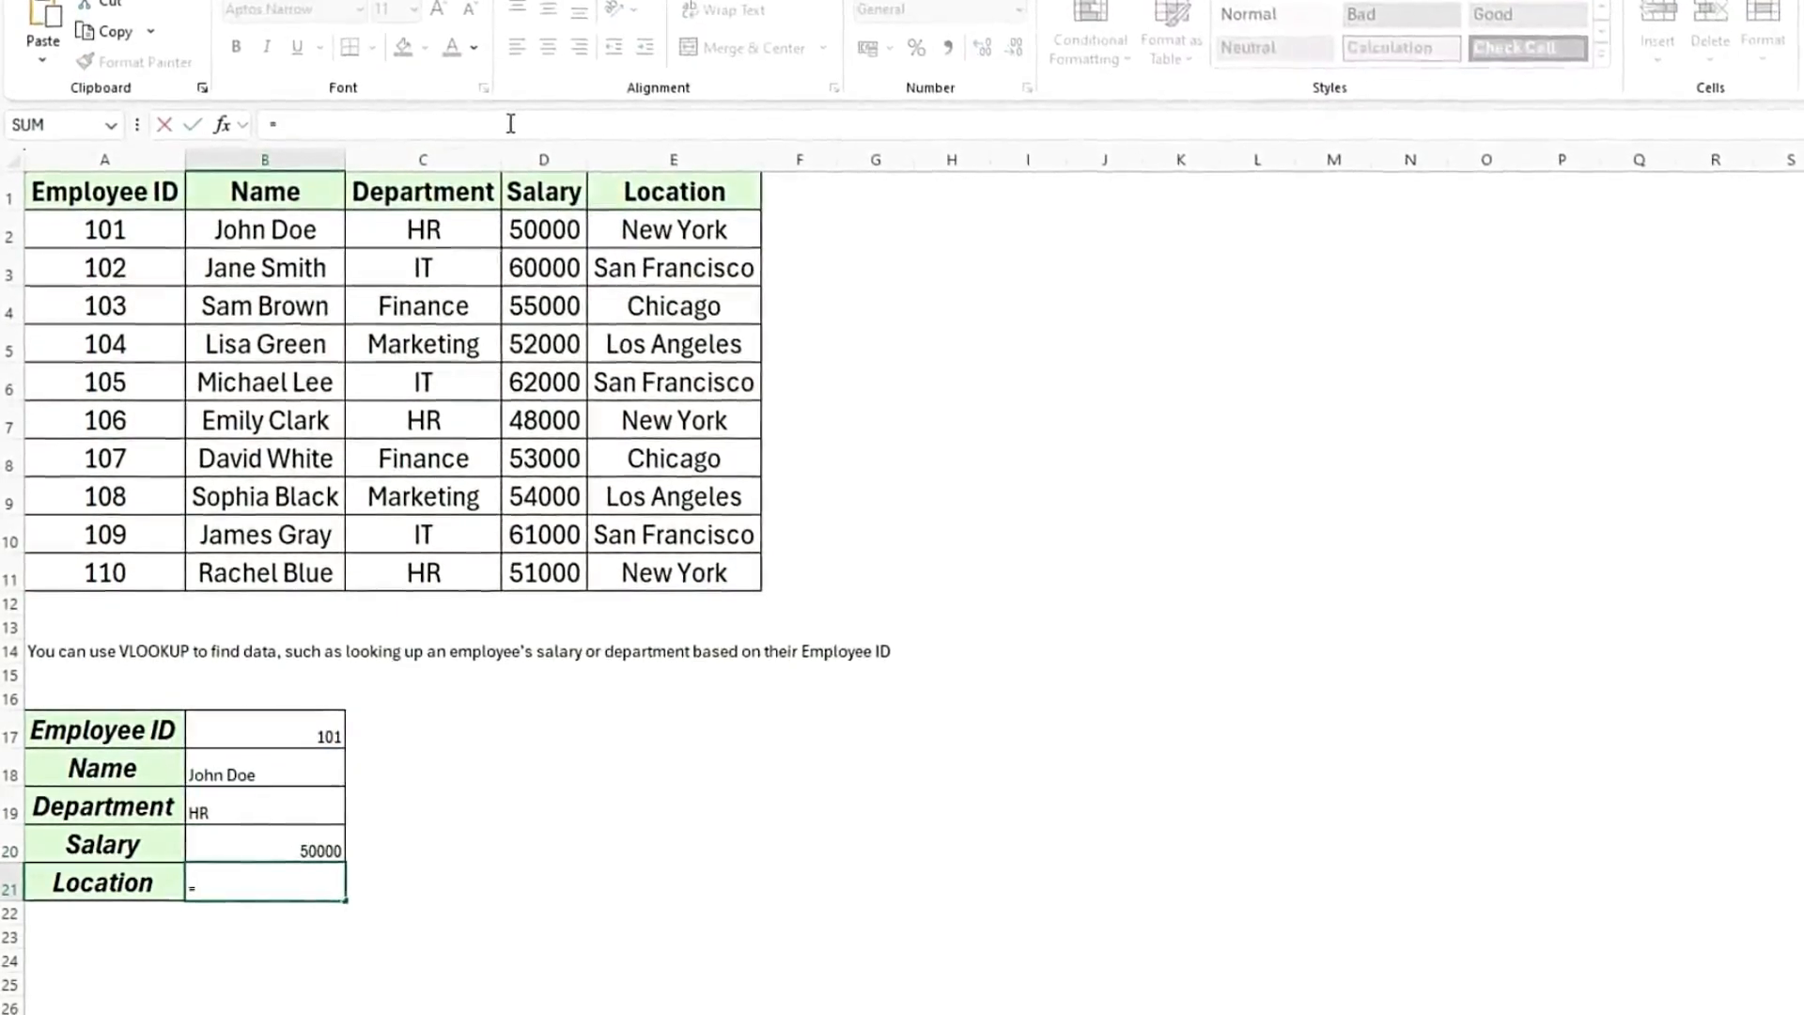
text(VLOOKUP($B$17,$A$1:E11,2,0))
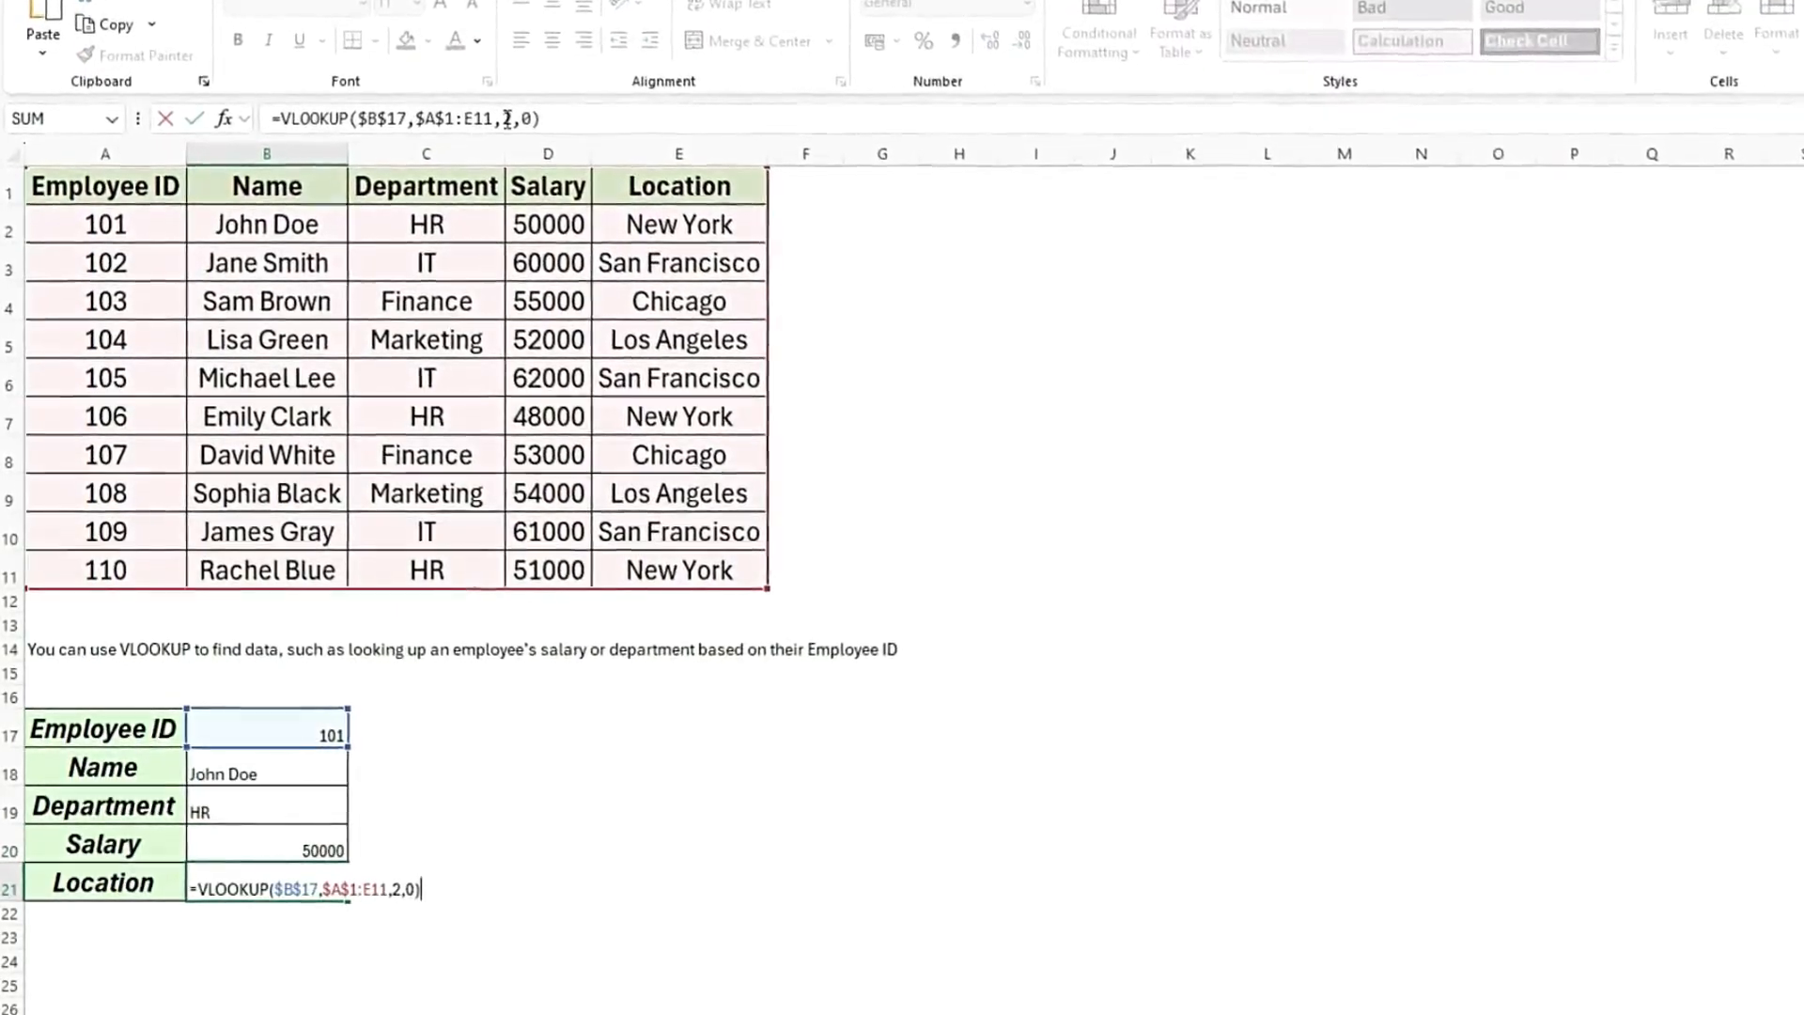
double_click(507, 118)
text(5)
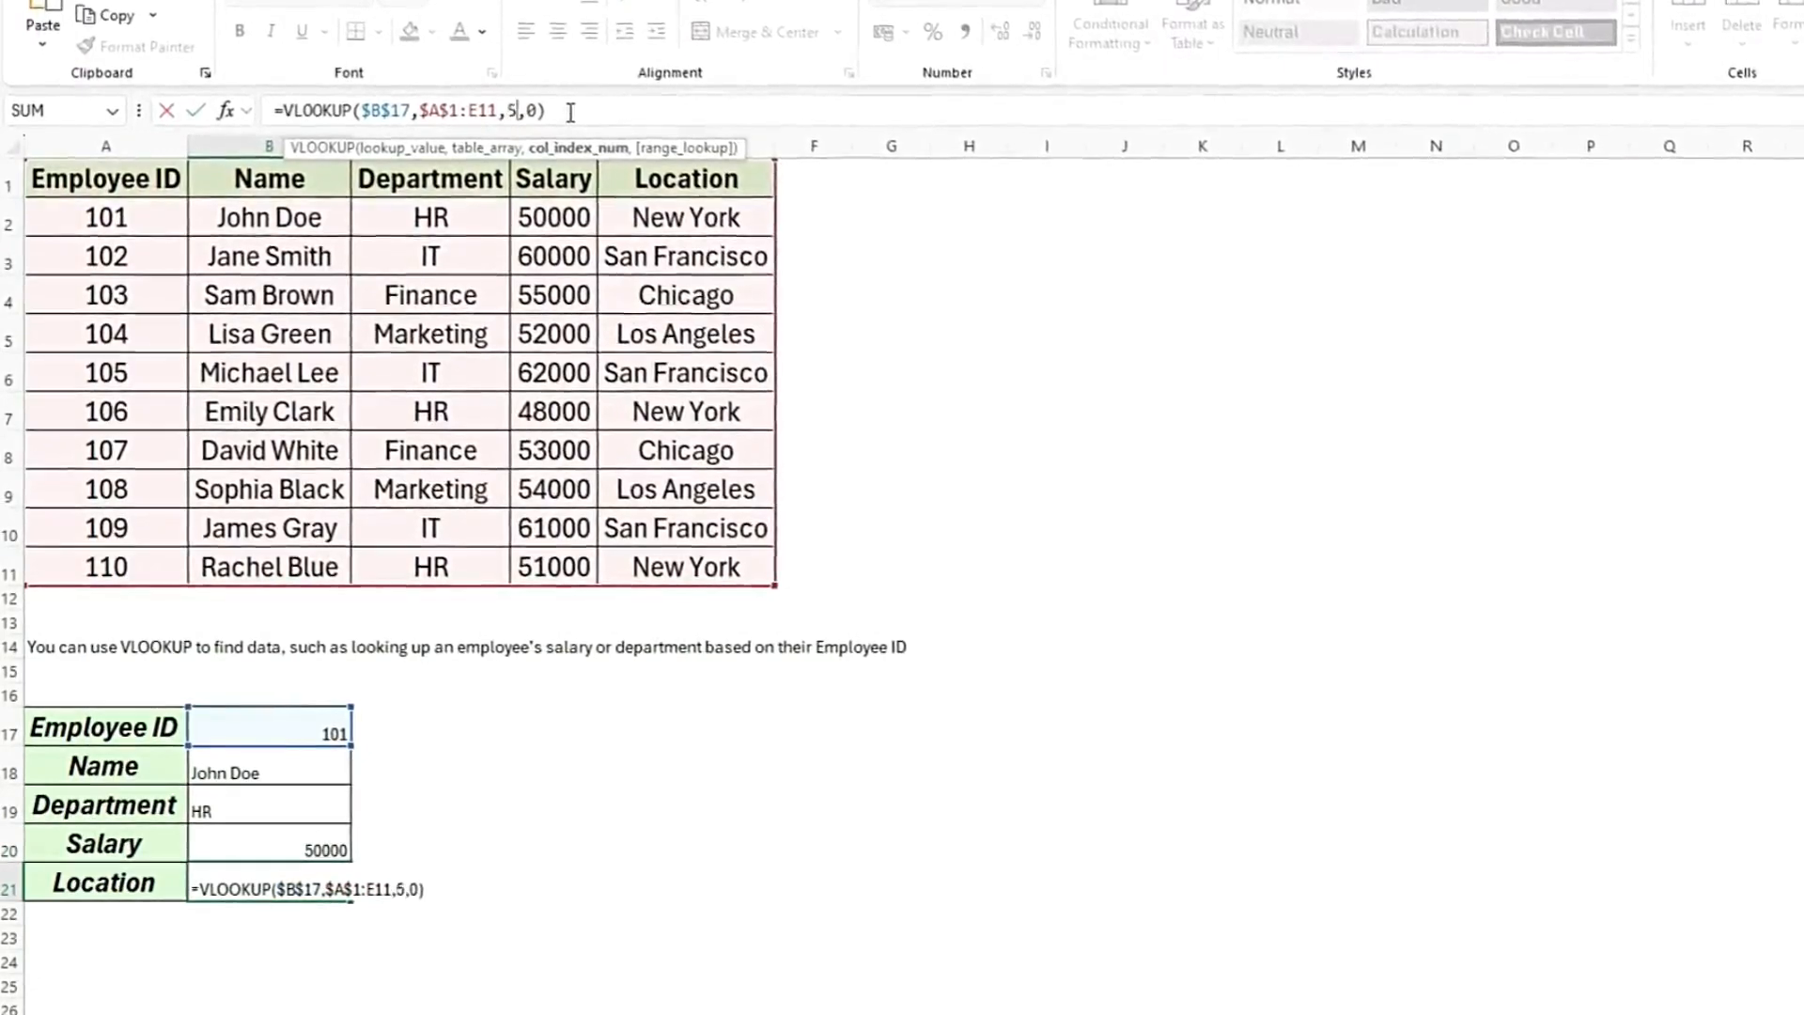
key(Return)
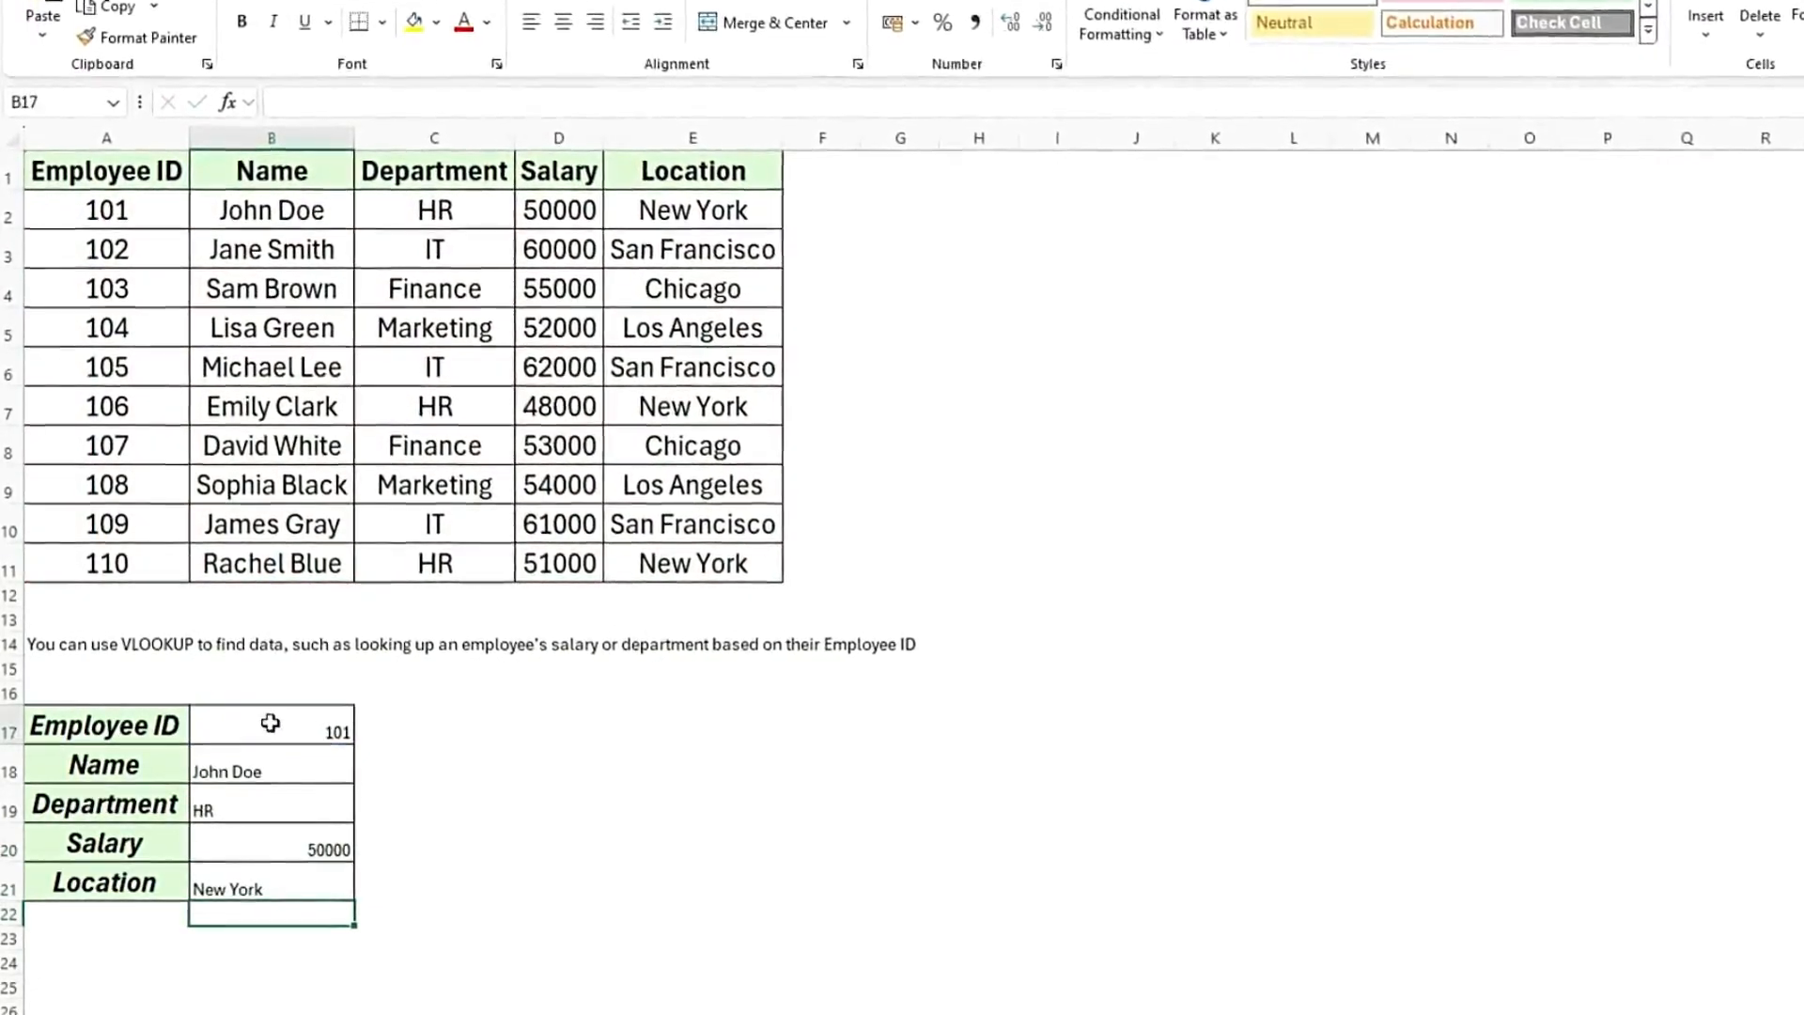
- Center the lookup values in B17:B21 horizontally
drag(270, 722, 350, 882)
click(564, 23)
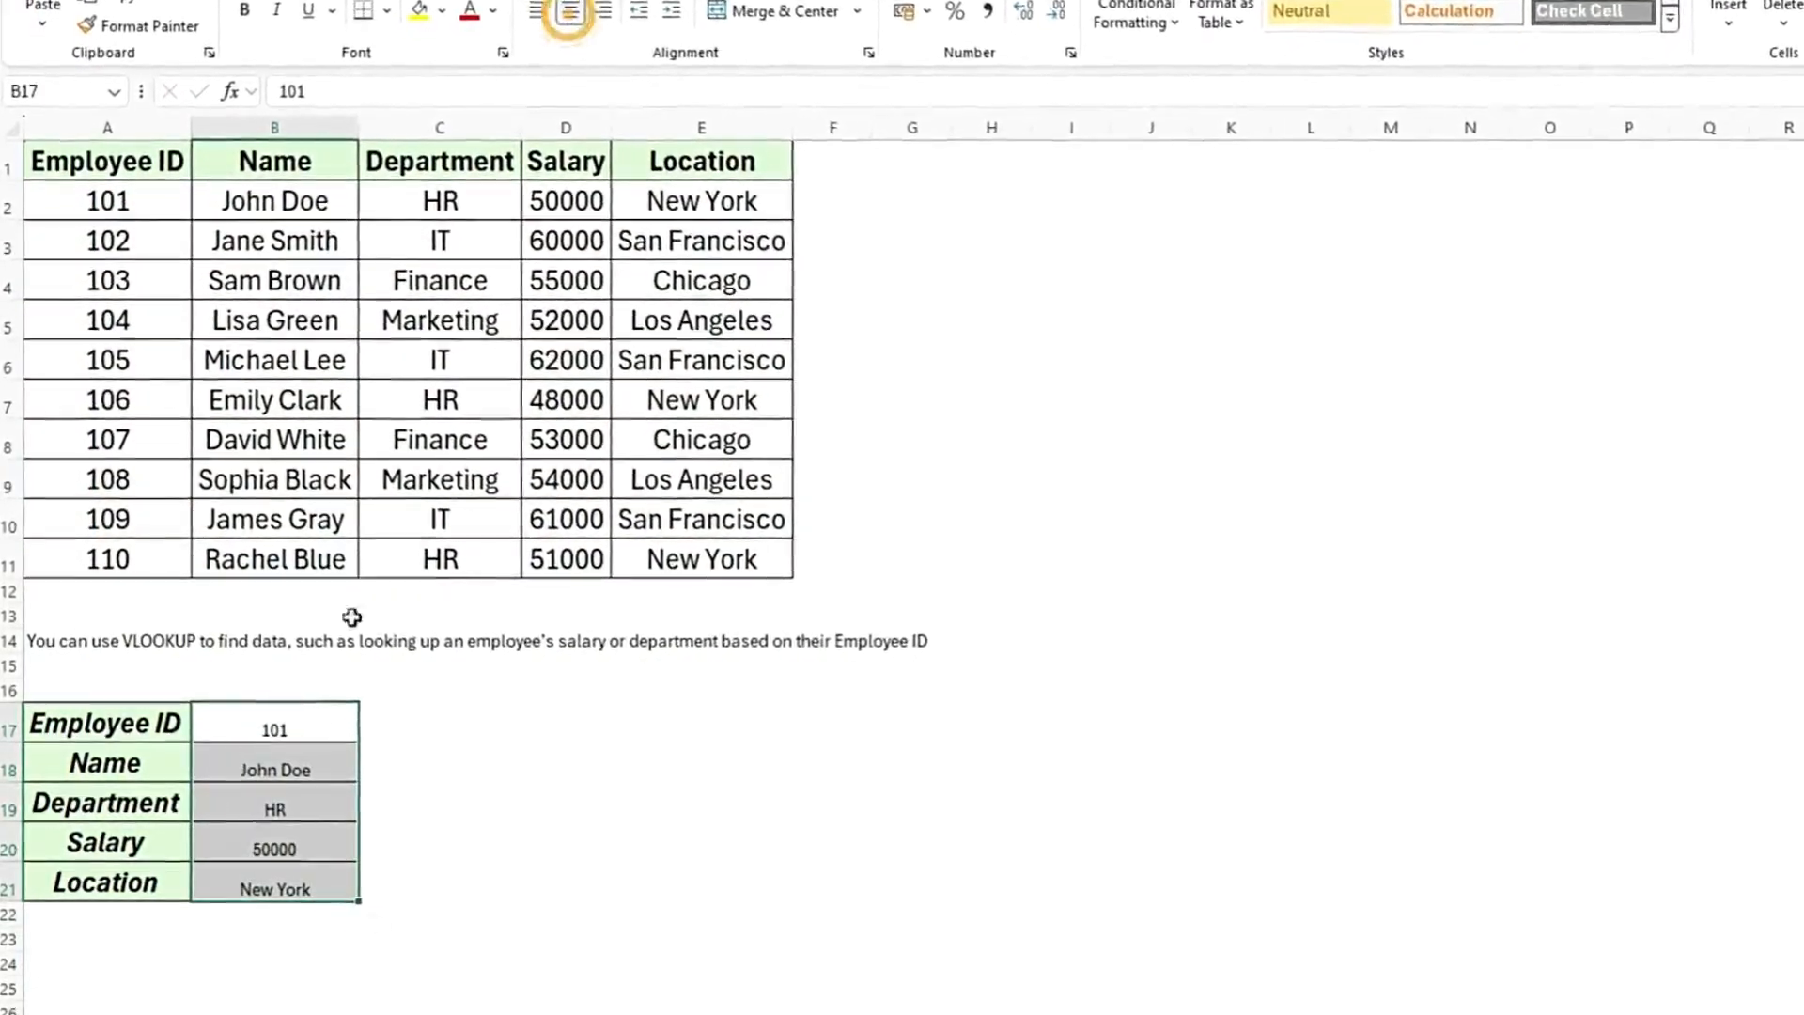
- Test the lookup by entering the second listed employee's ID in B17
click(308, 731)
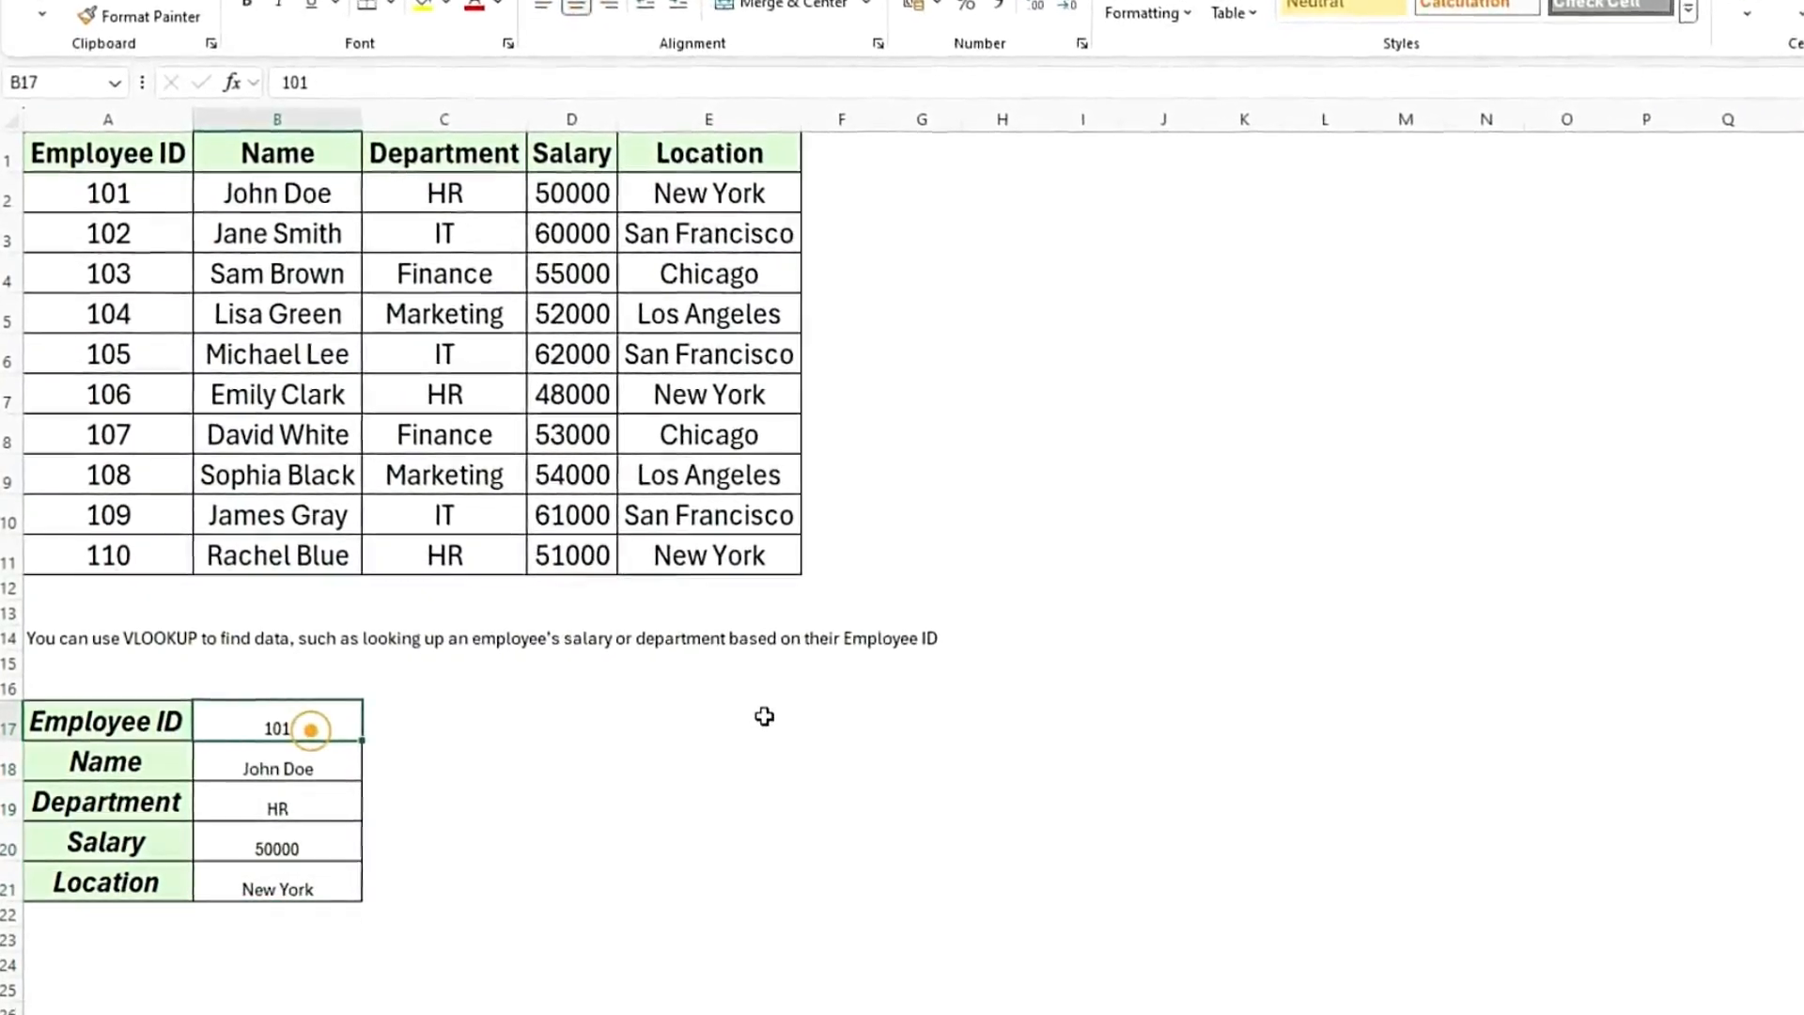
text(102)
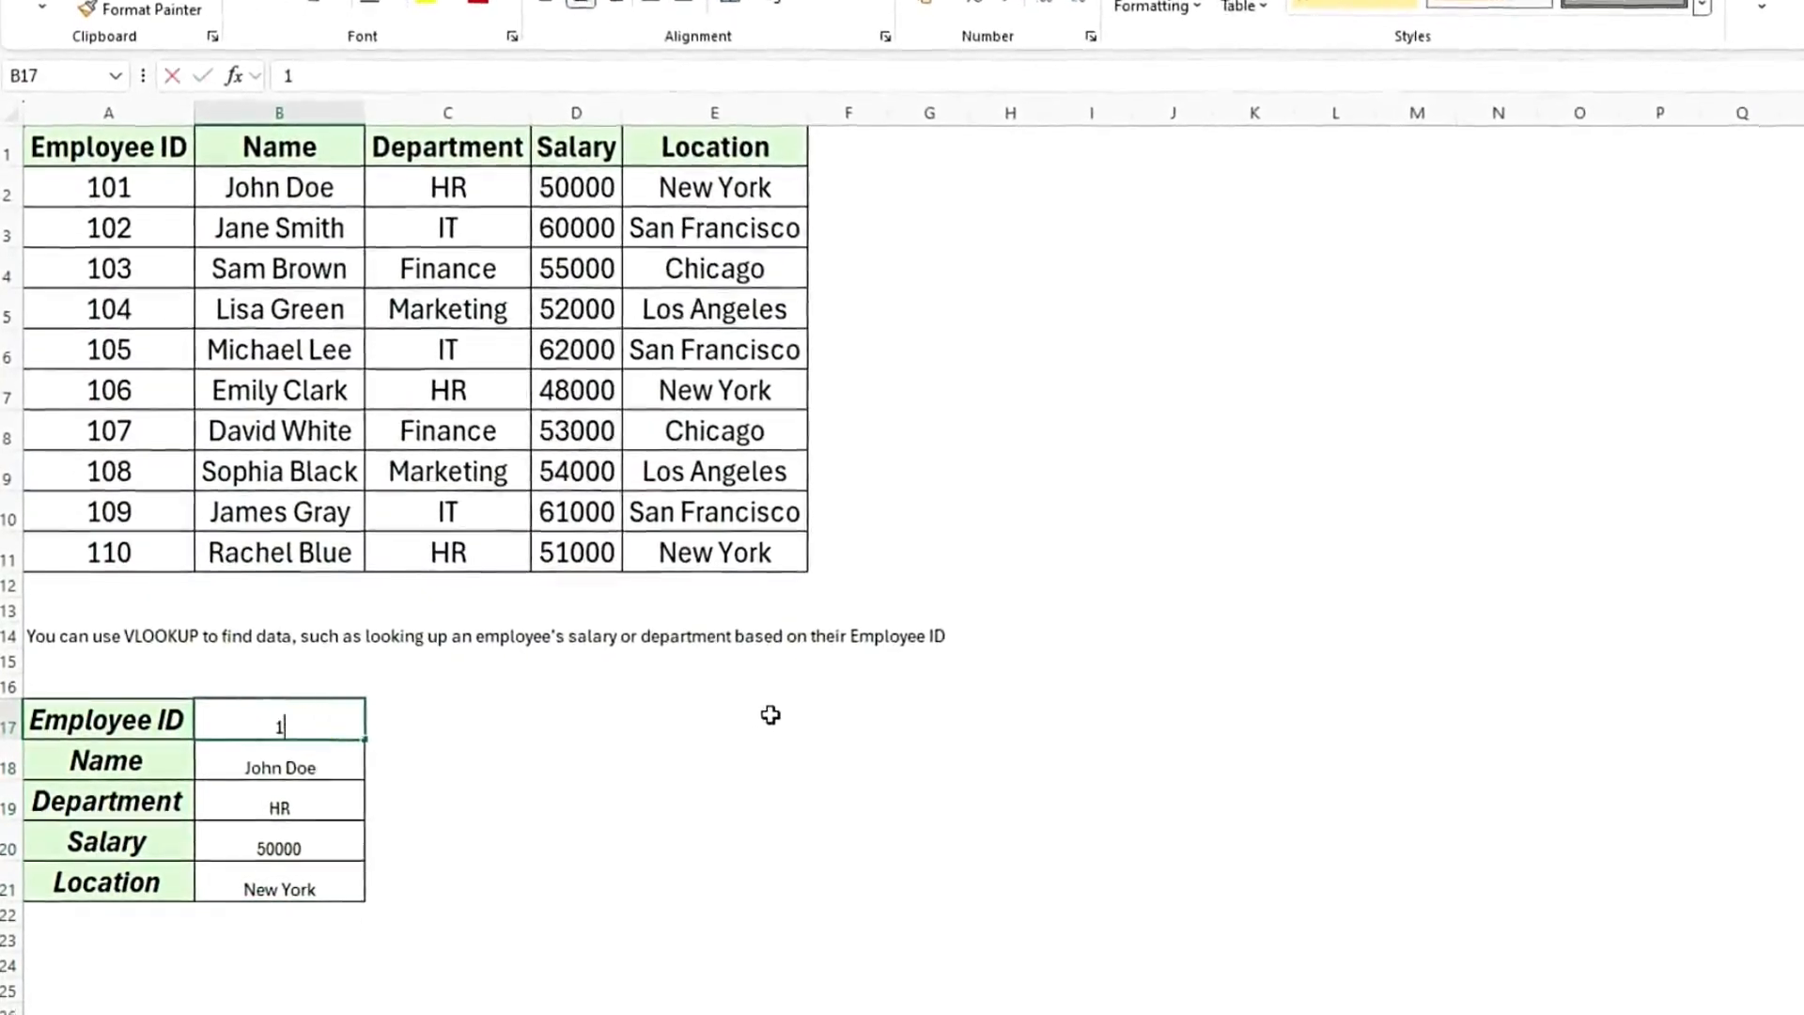
key(Return)
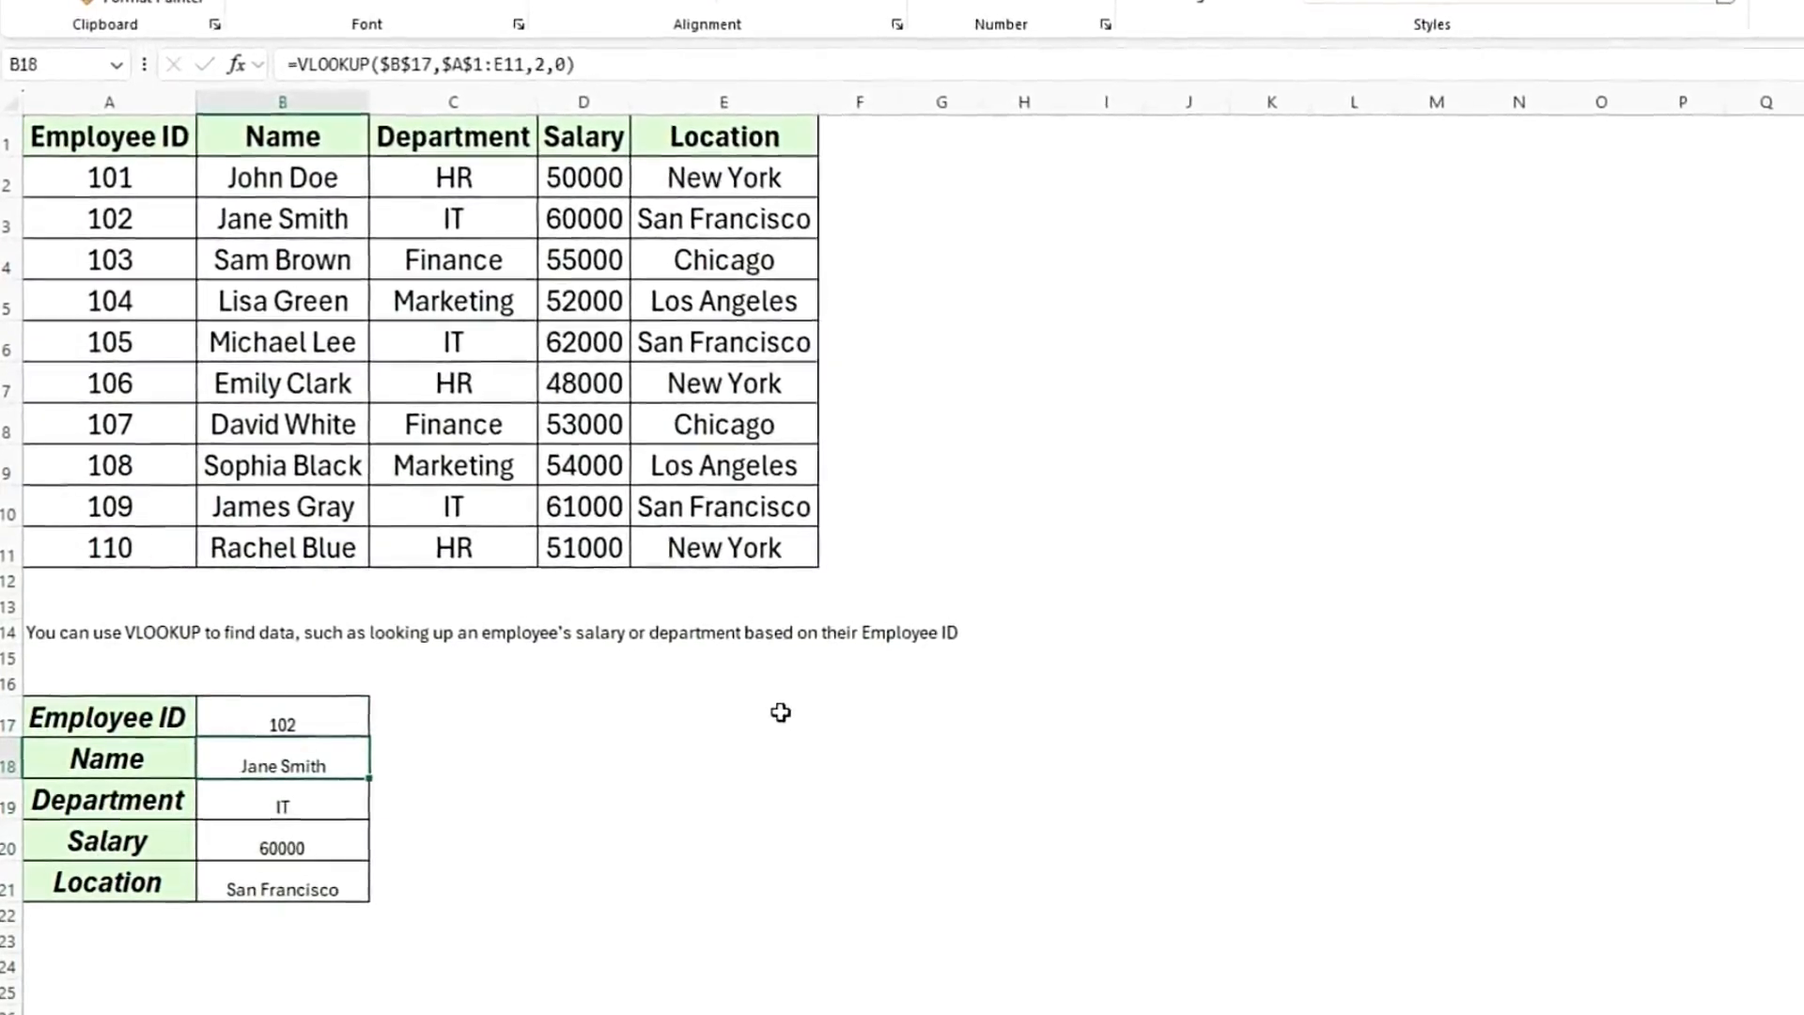
text(110)
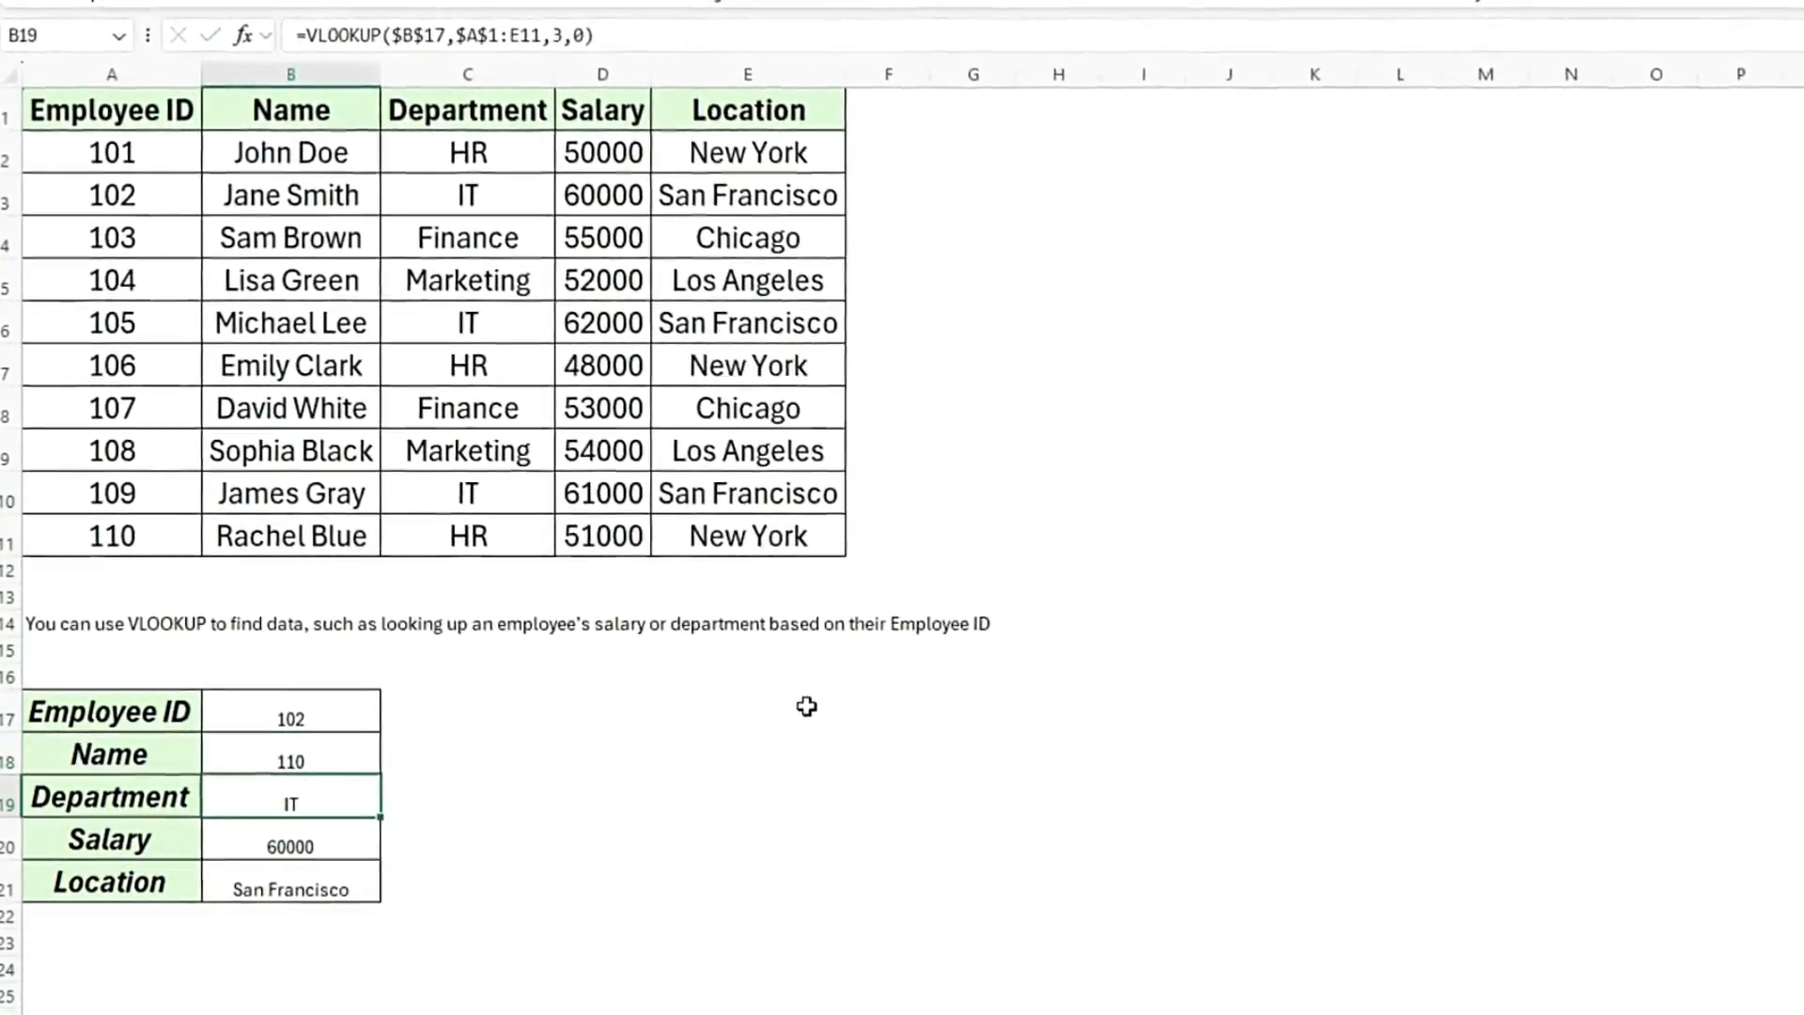
key(Up)
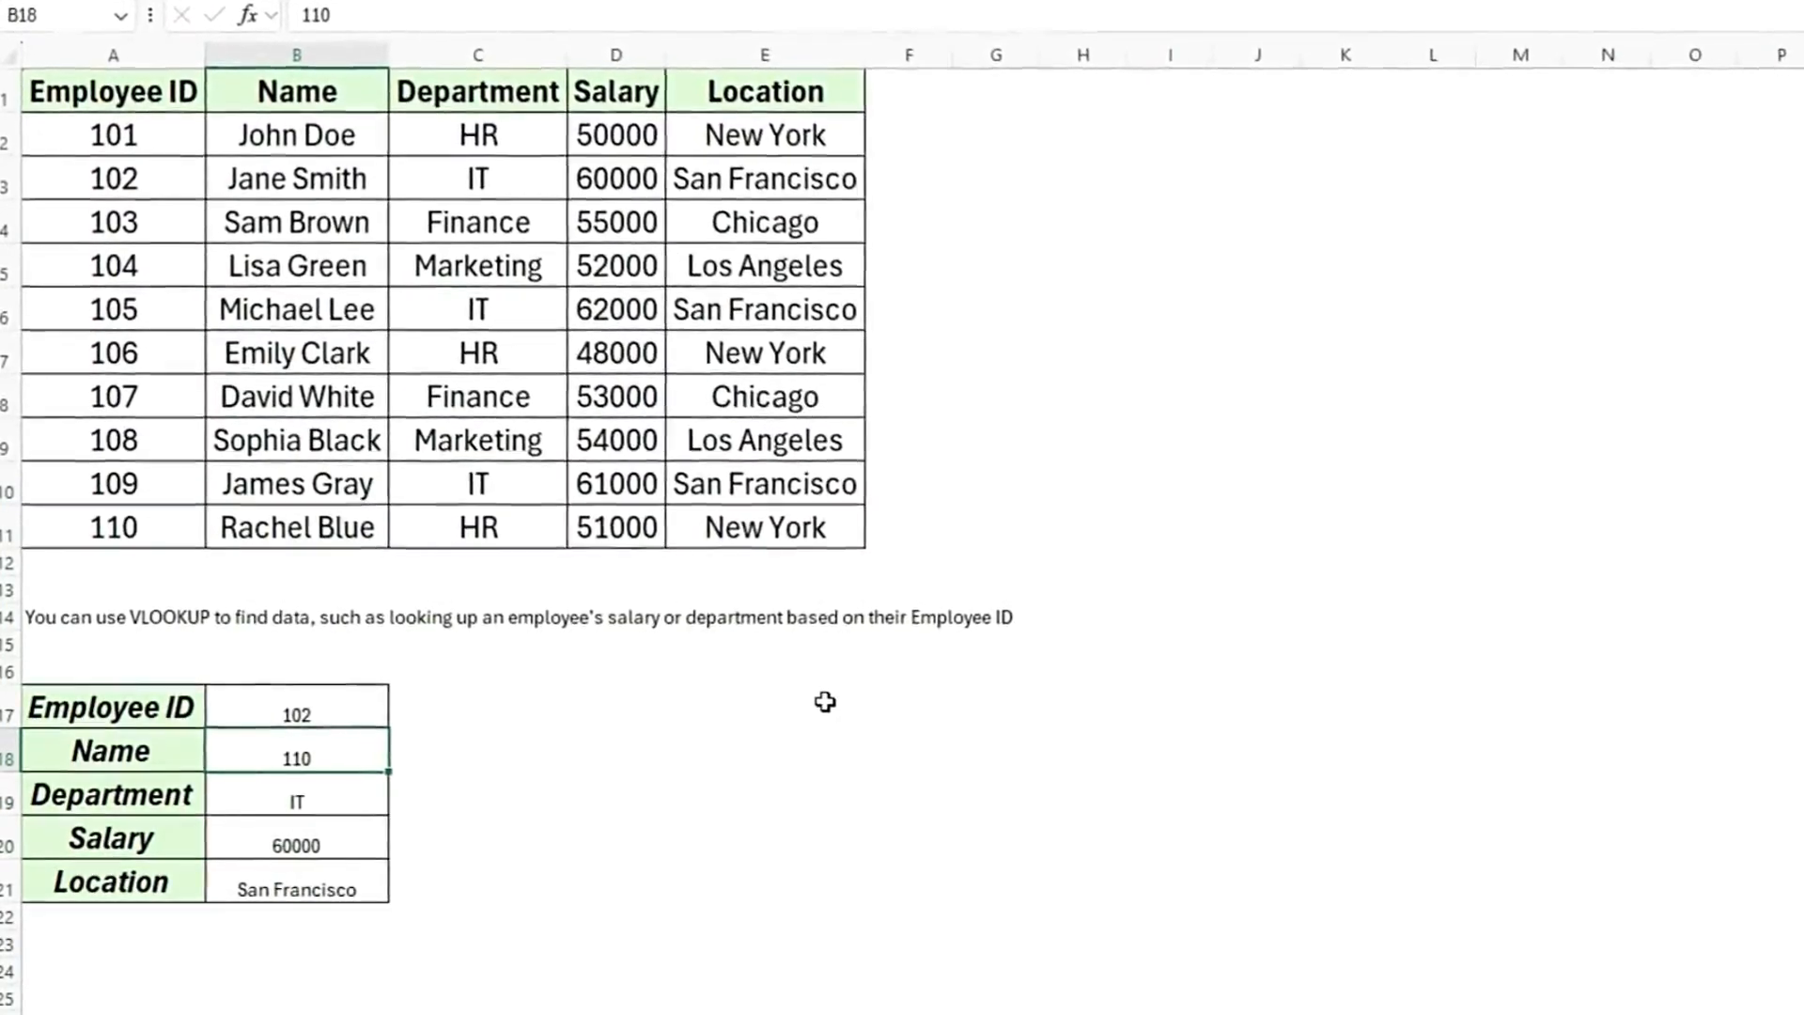
key(ctrl+z)
- Enter the last listed employee's ID in B17 and select the matching ID in the source table
key(Up)
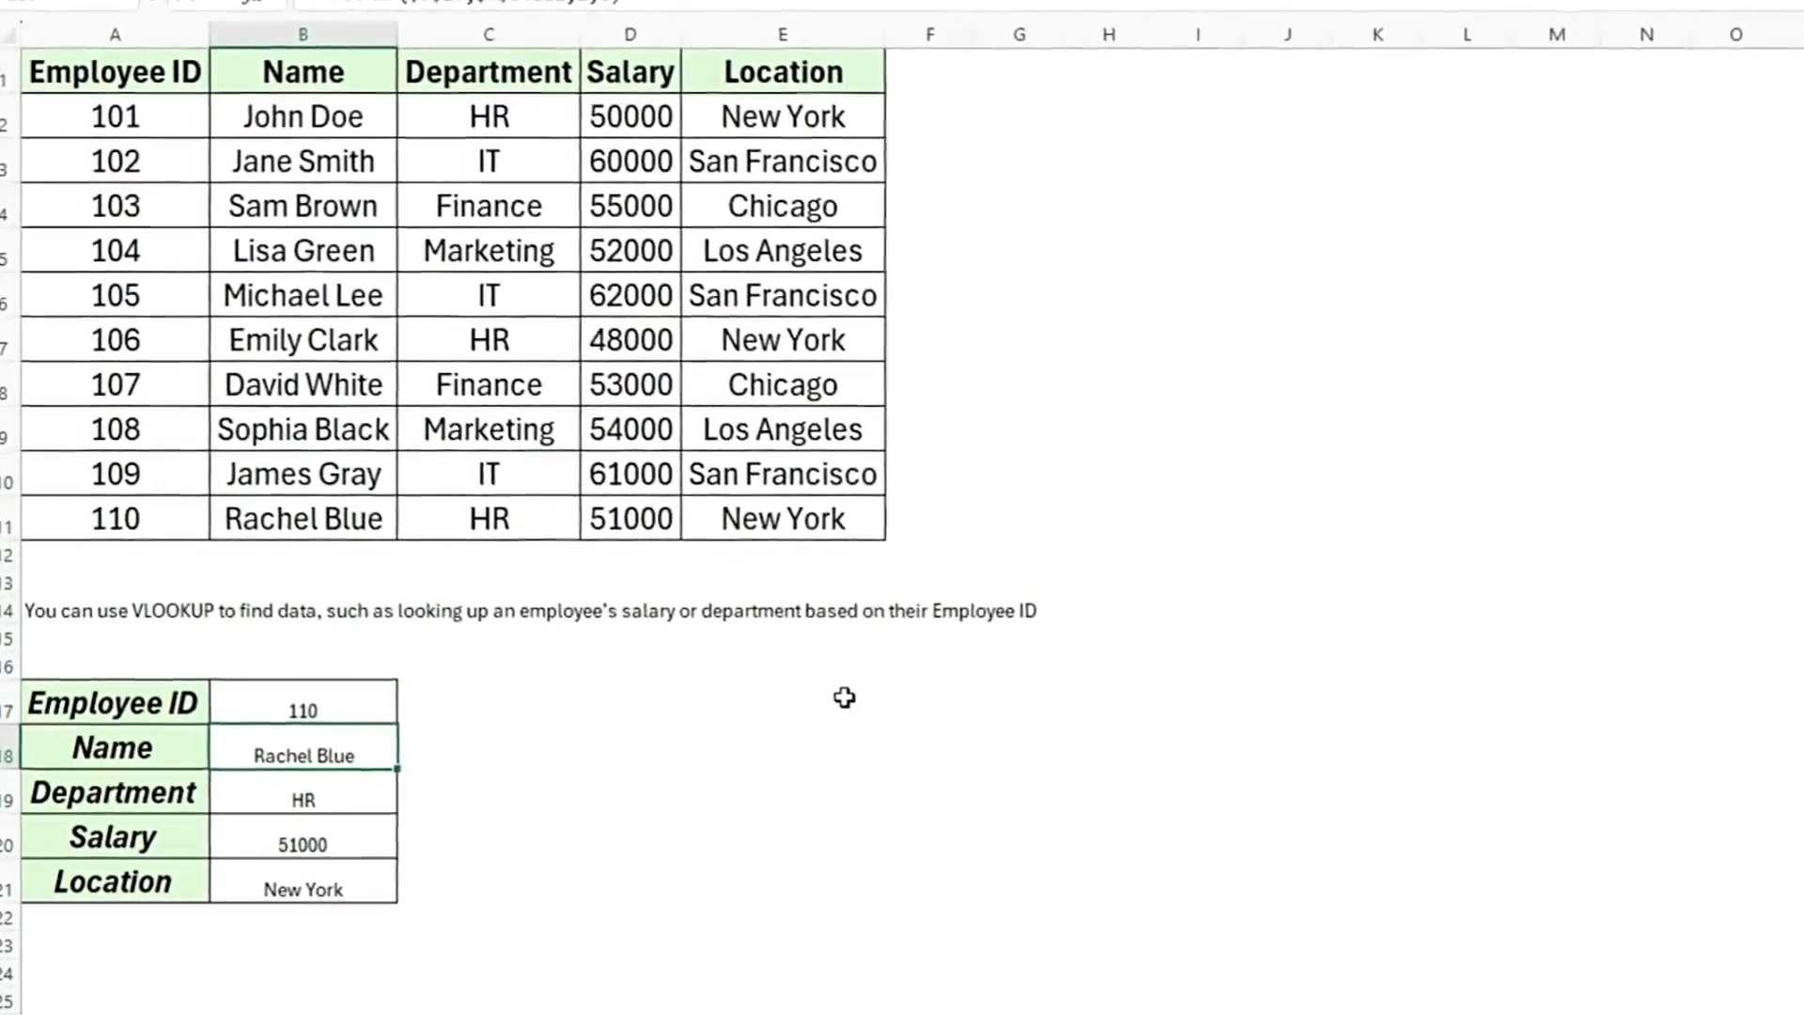
key(Up)
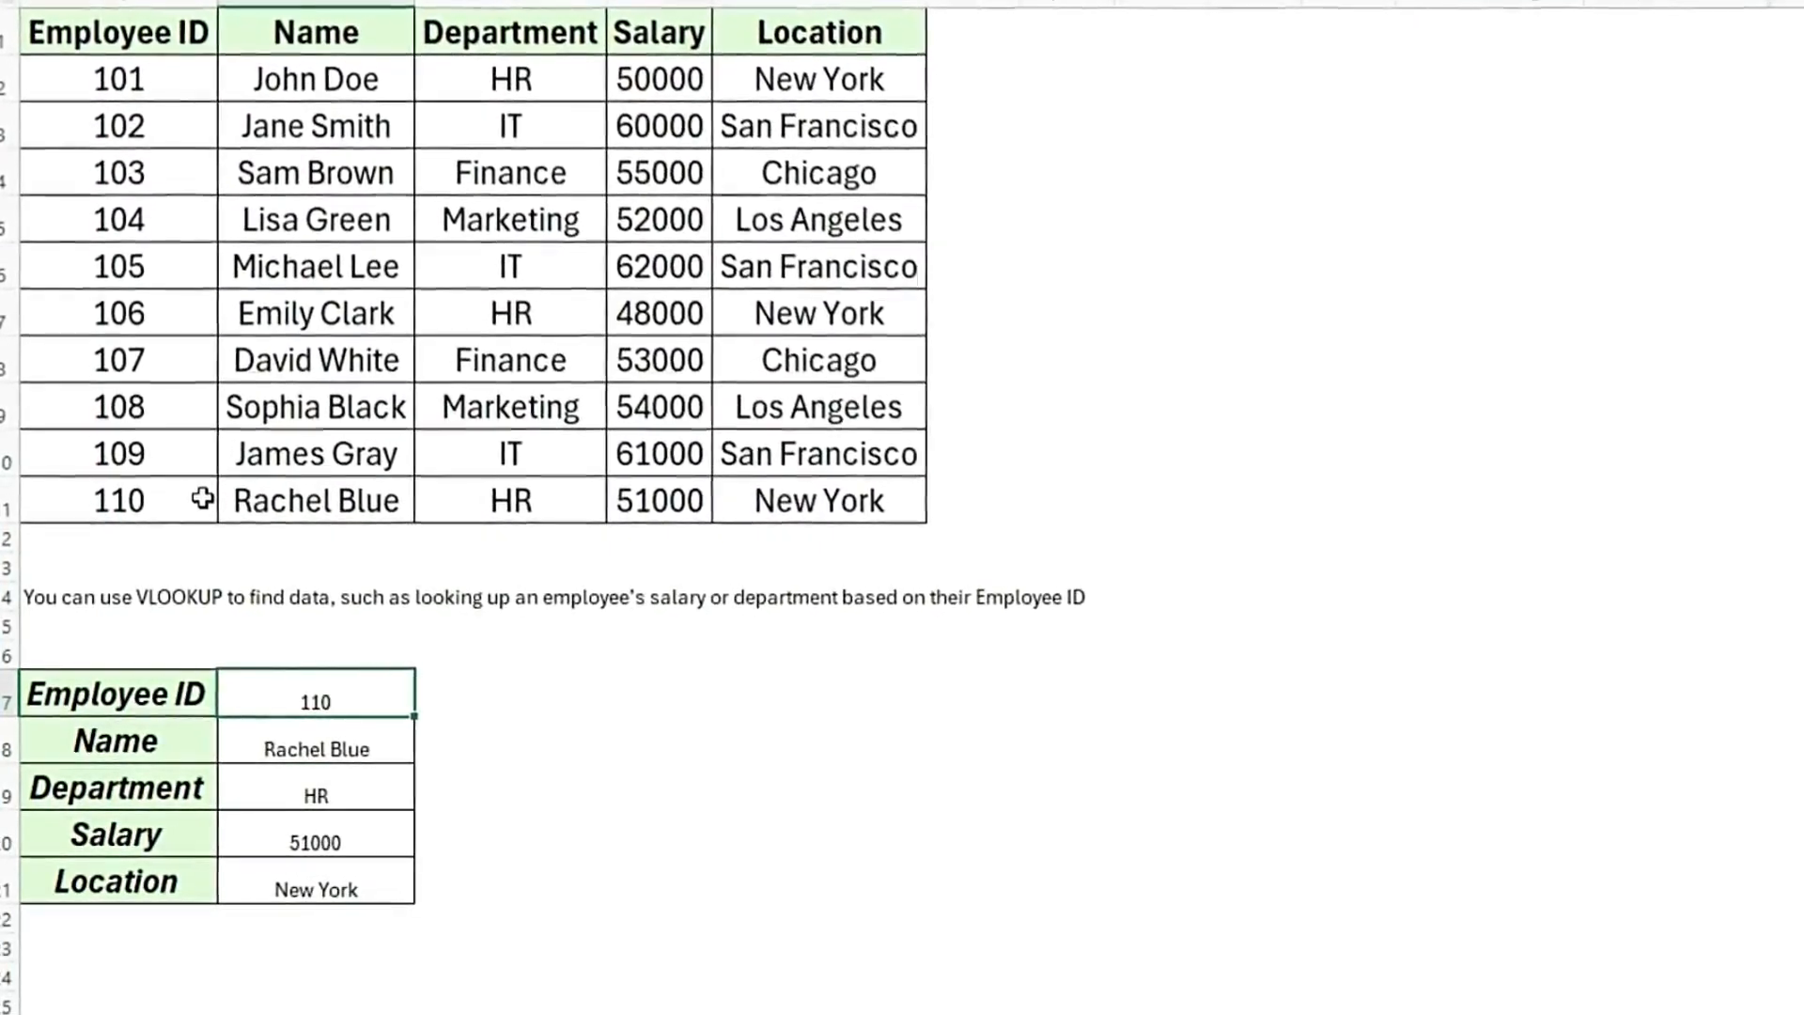
click(194, 500)
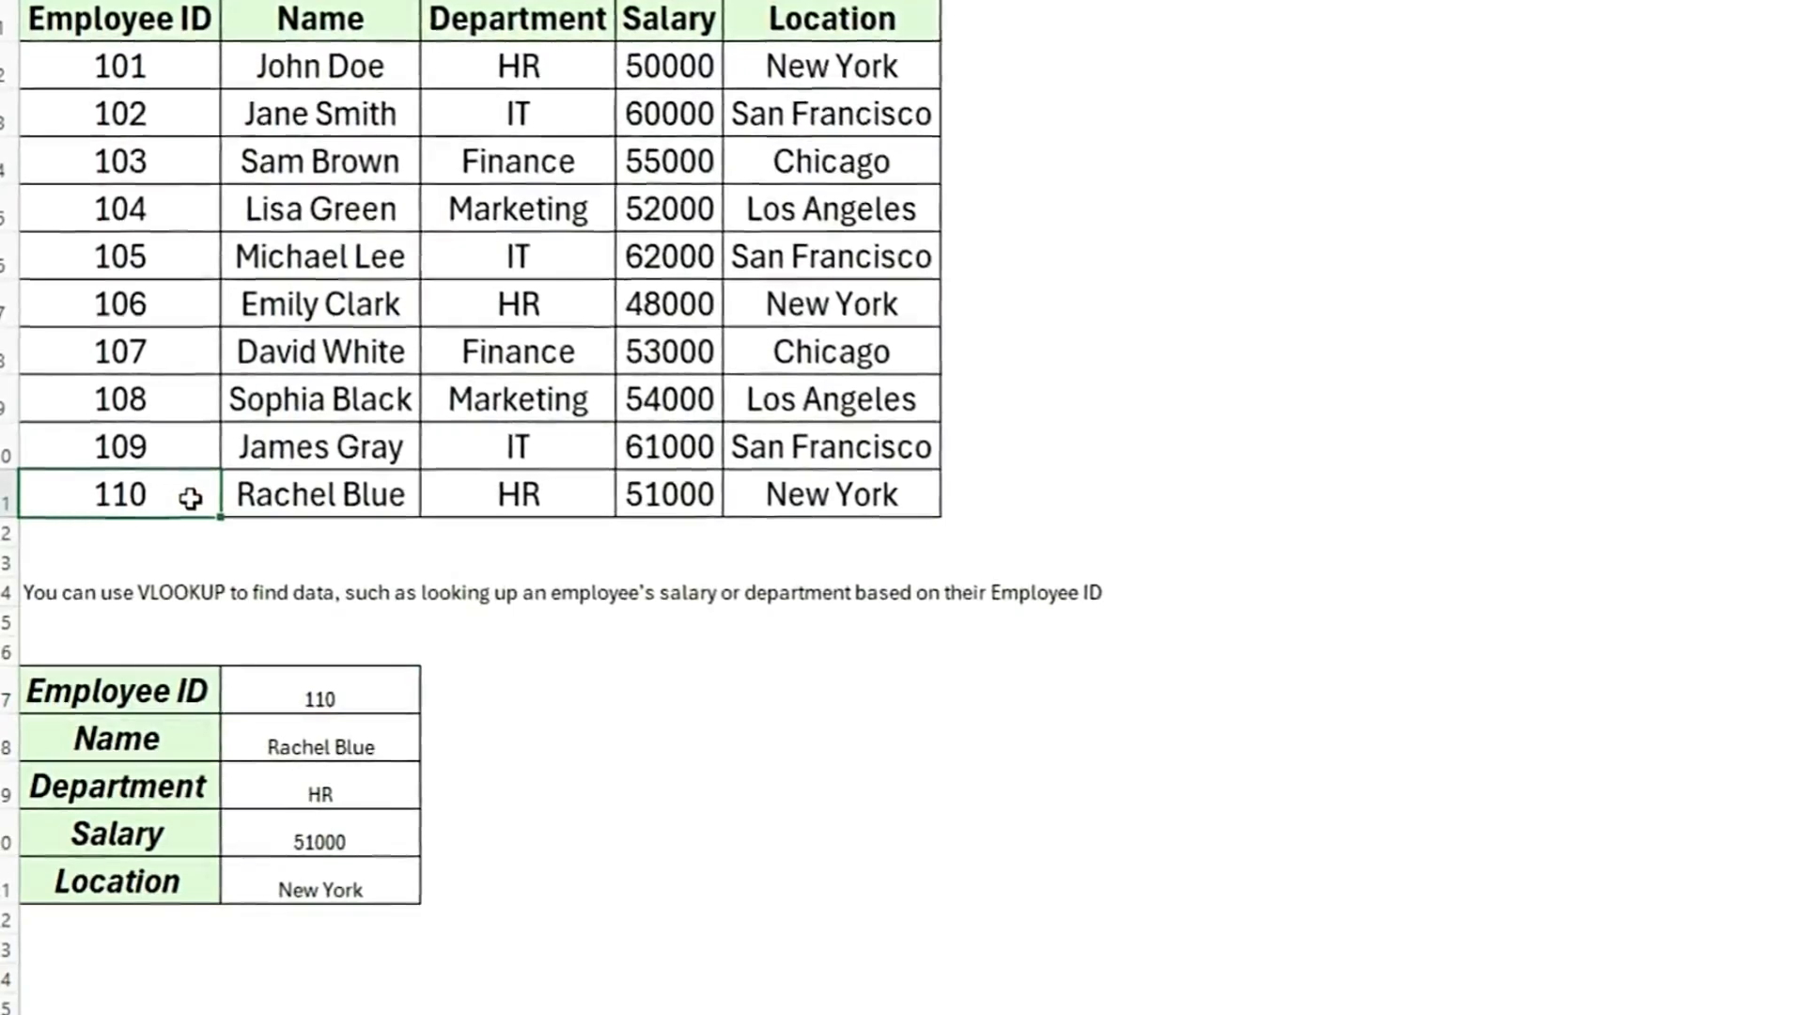